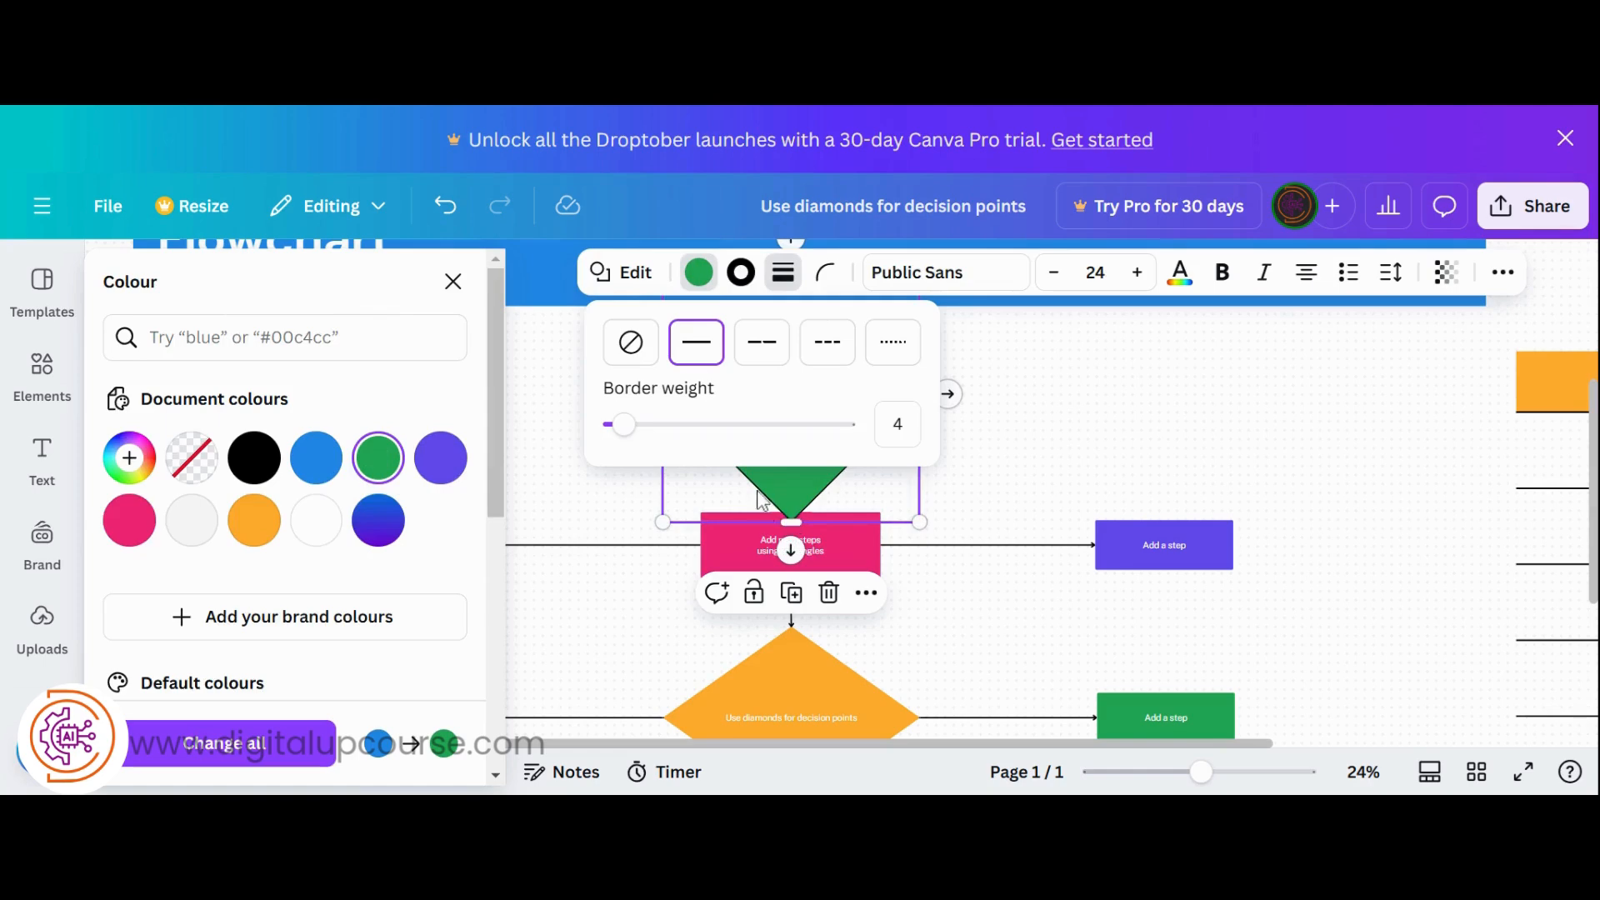
# - Set the border weight of the green down arrow in the flowchart to 29
pyautogui.moveTo(623, 425); pyautogui.dragTo(681, 425)
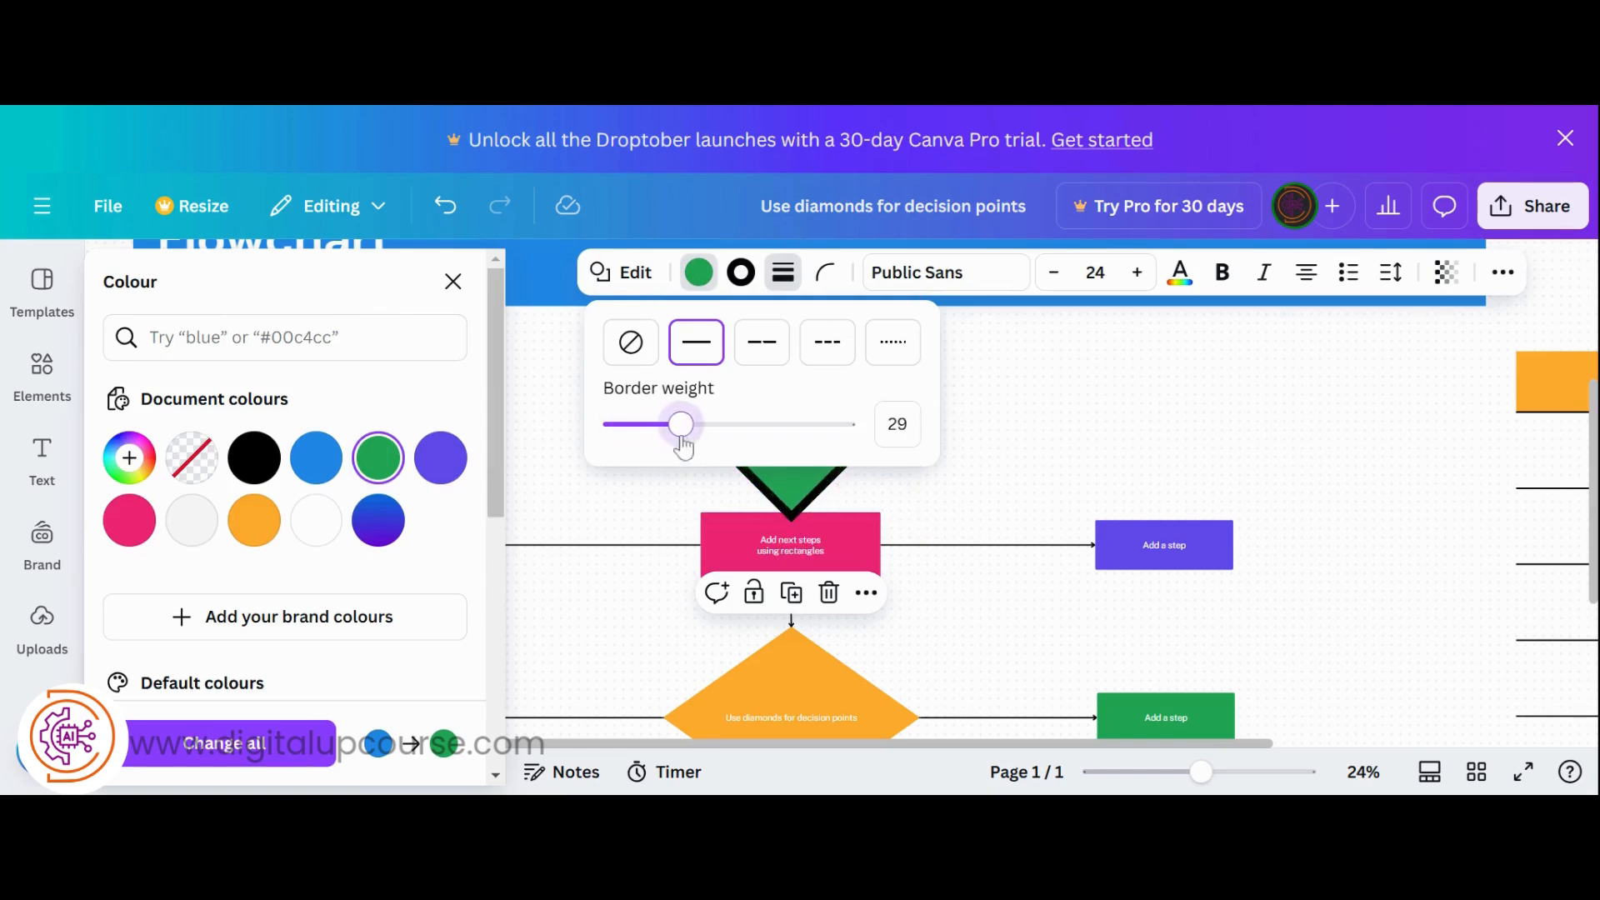
pyautogui.click(899, 484)
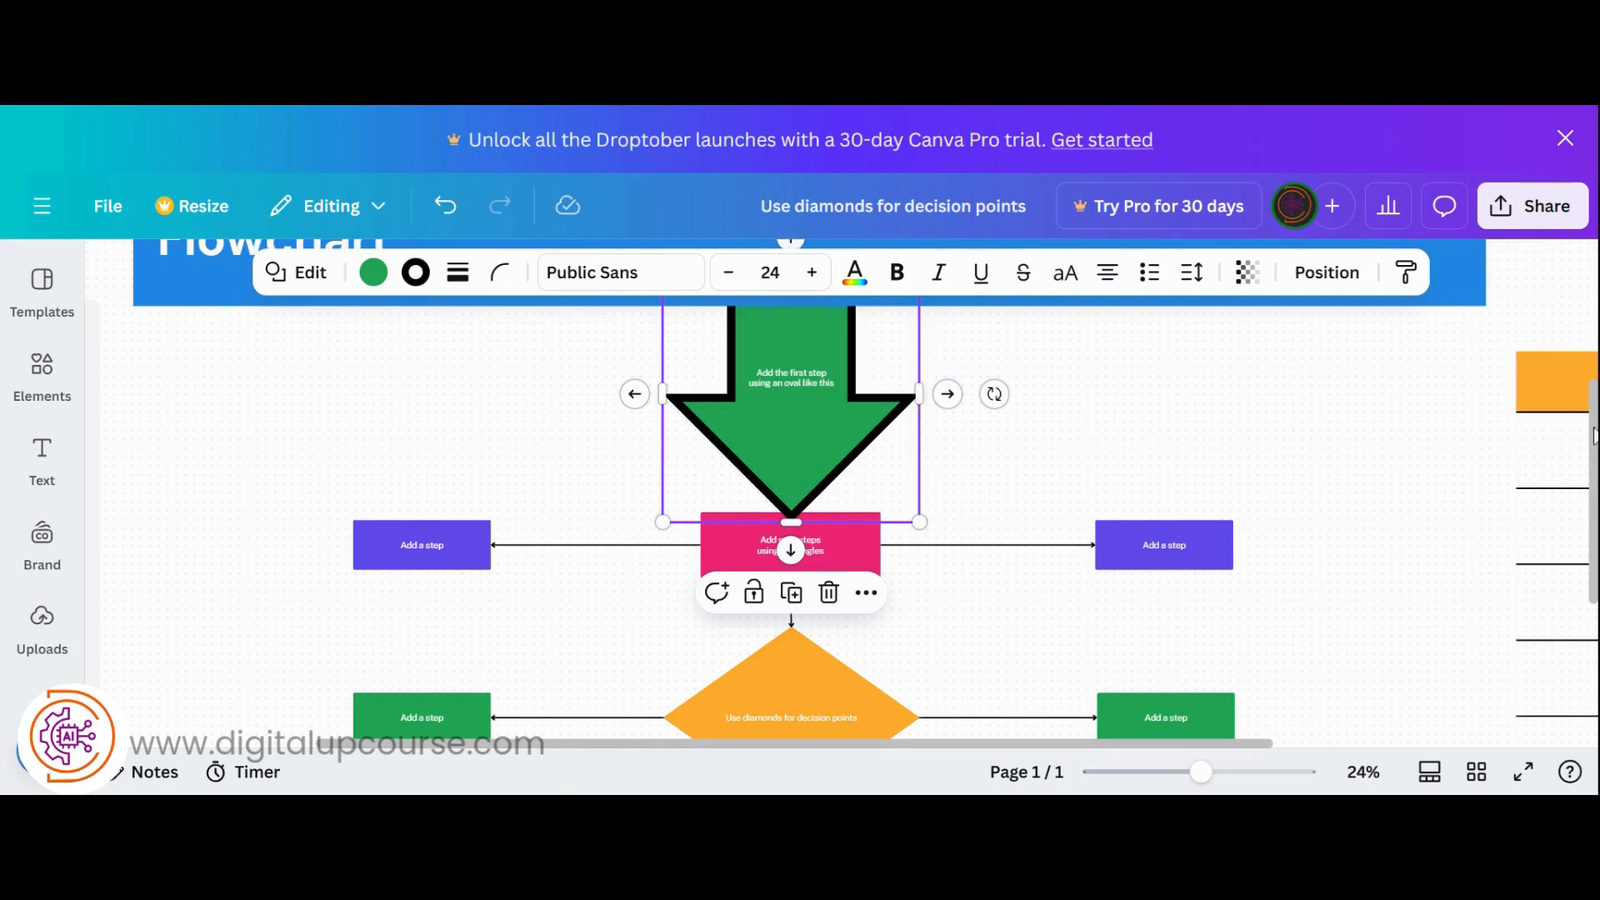
pyautogui.scroll(2, 1088, 464)
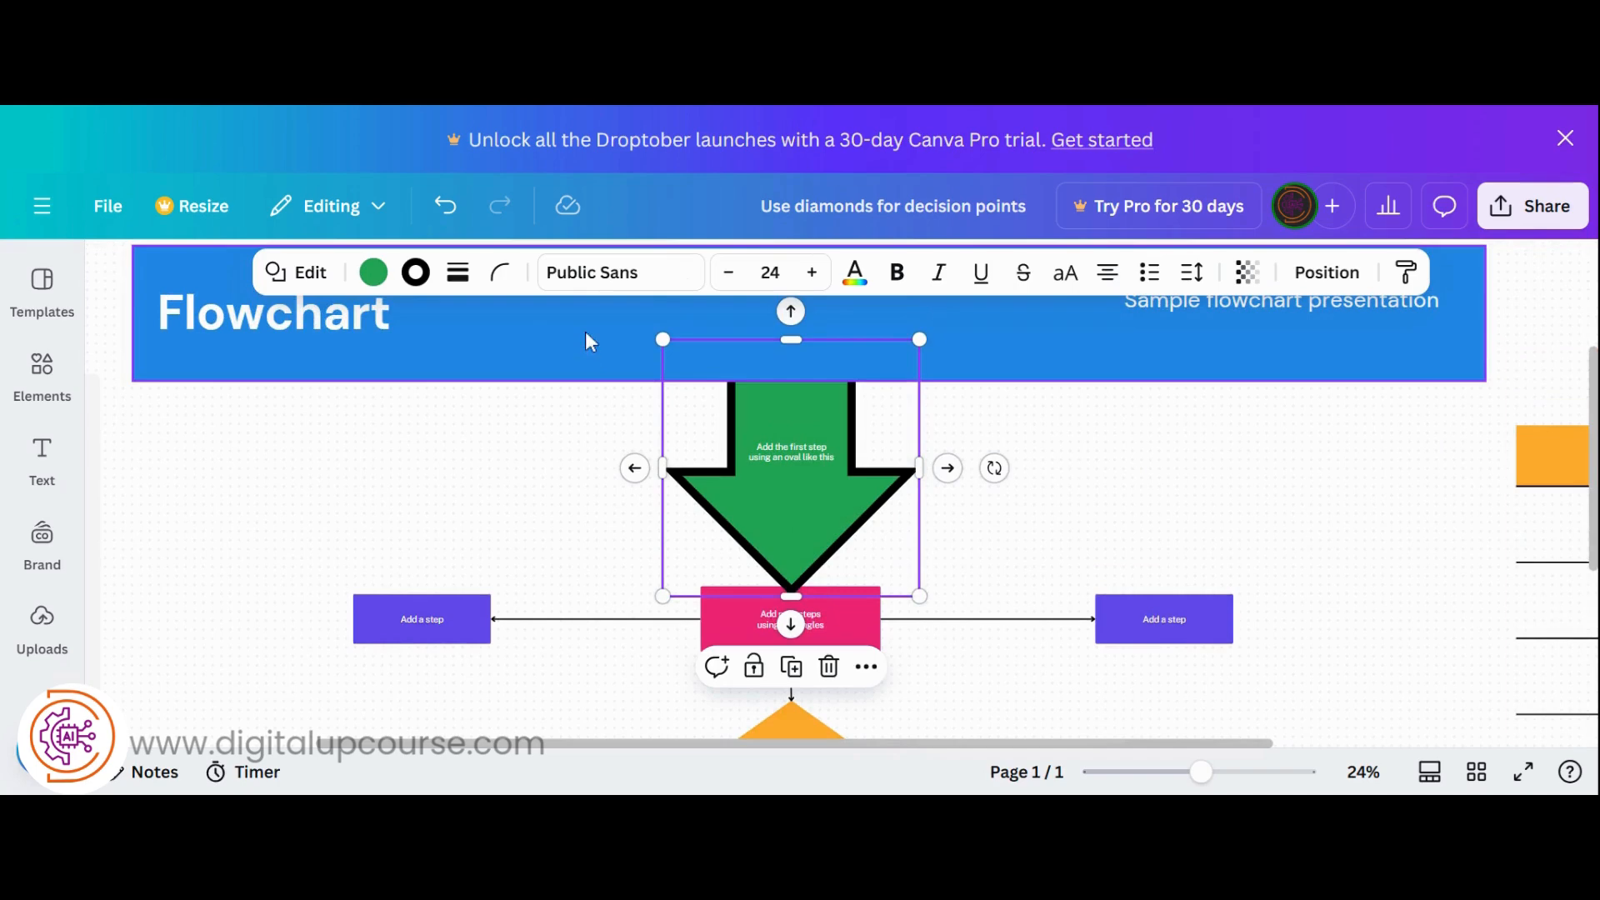
# - Change the green arrow's border colour to the pink from the document colours
pyautogui.click(421, 277)
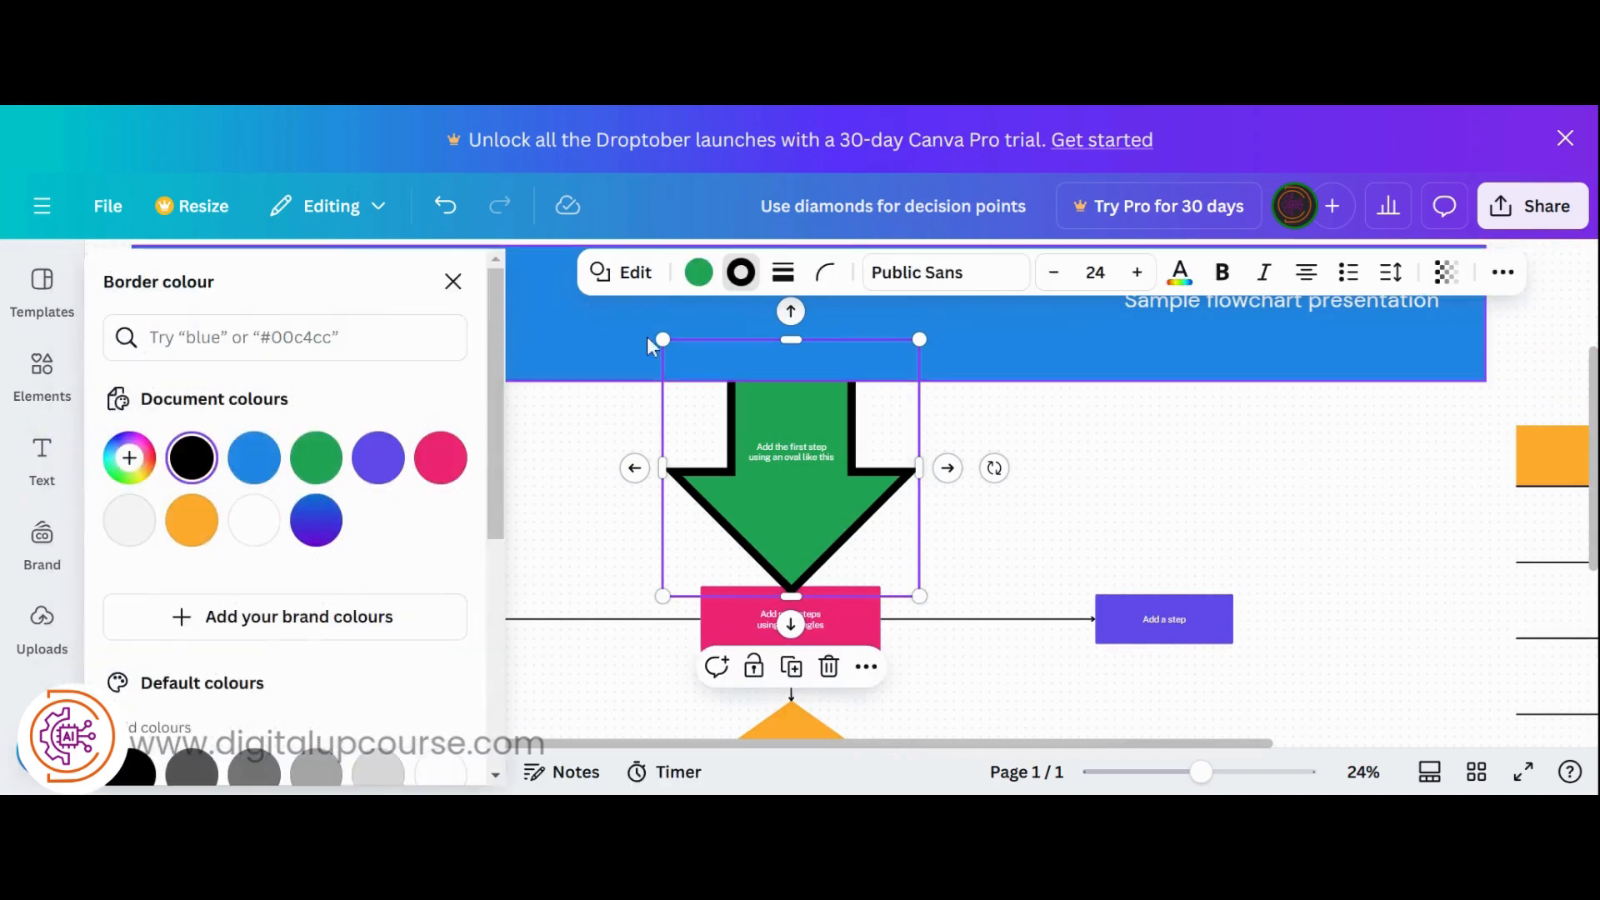
pyautogui.click(746, 275)
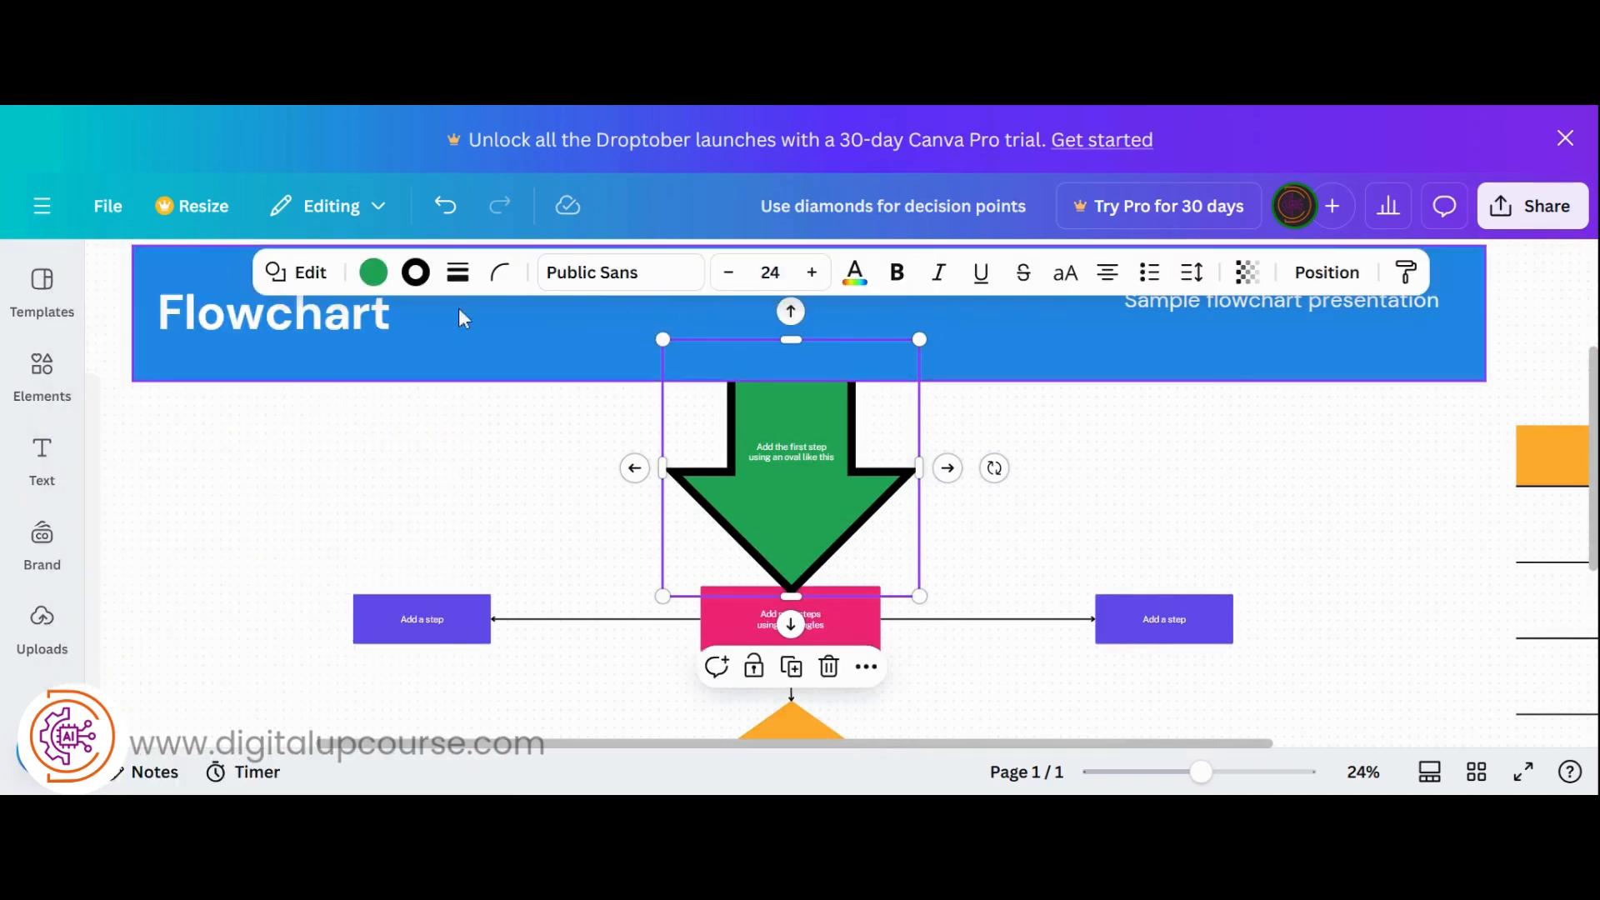
pyautogui.click(421, 277)
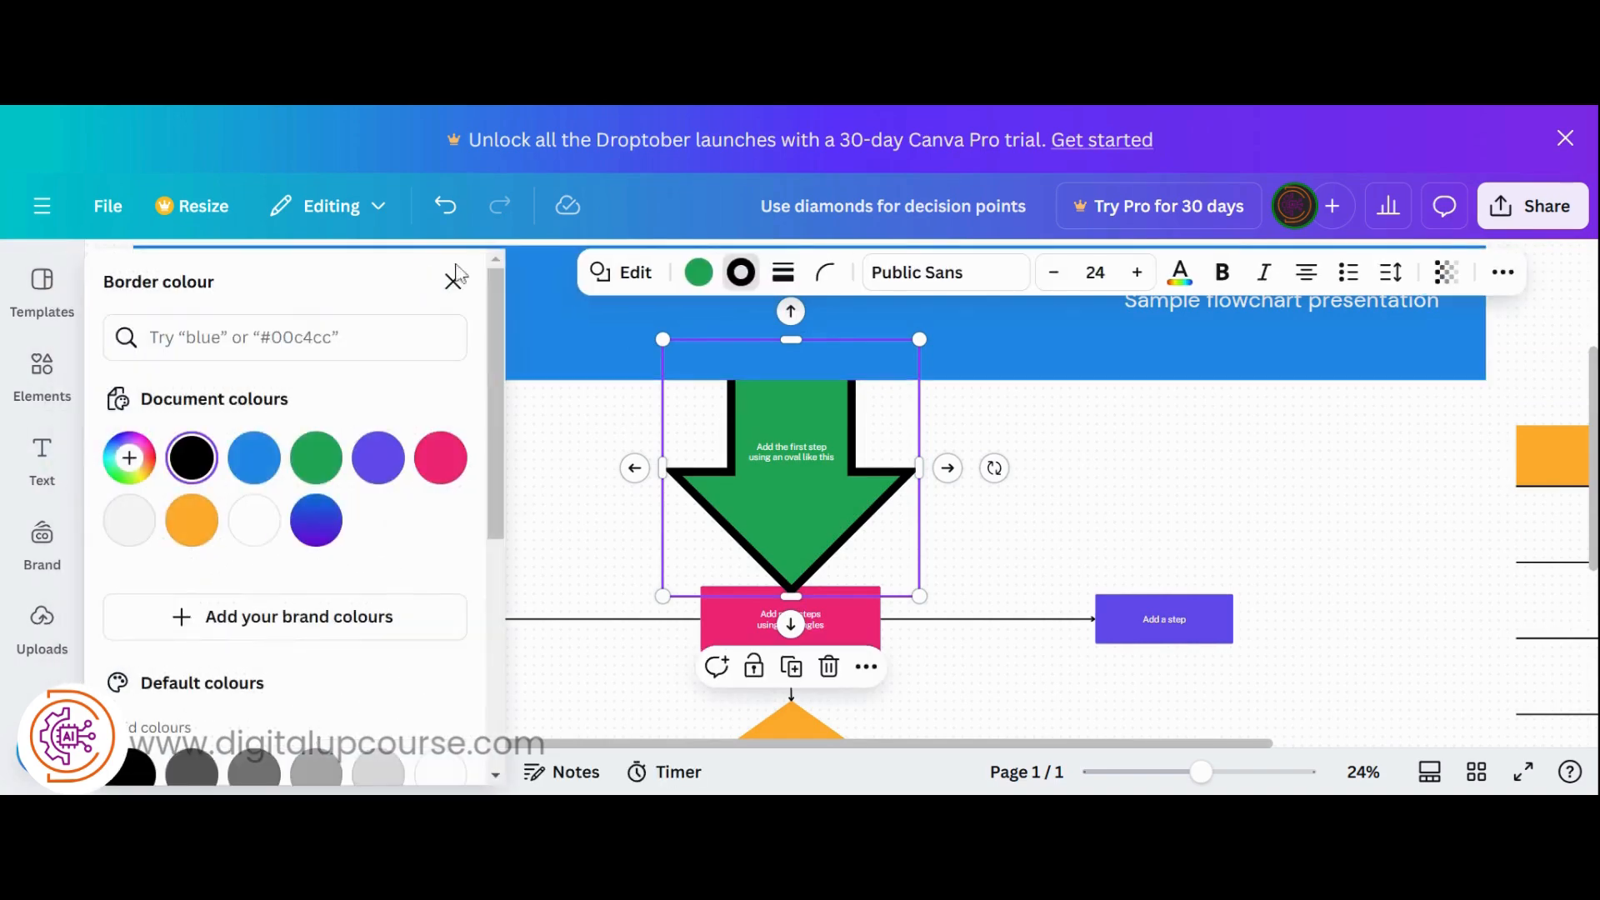
pyautogui.click(323, 510)
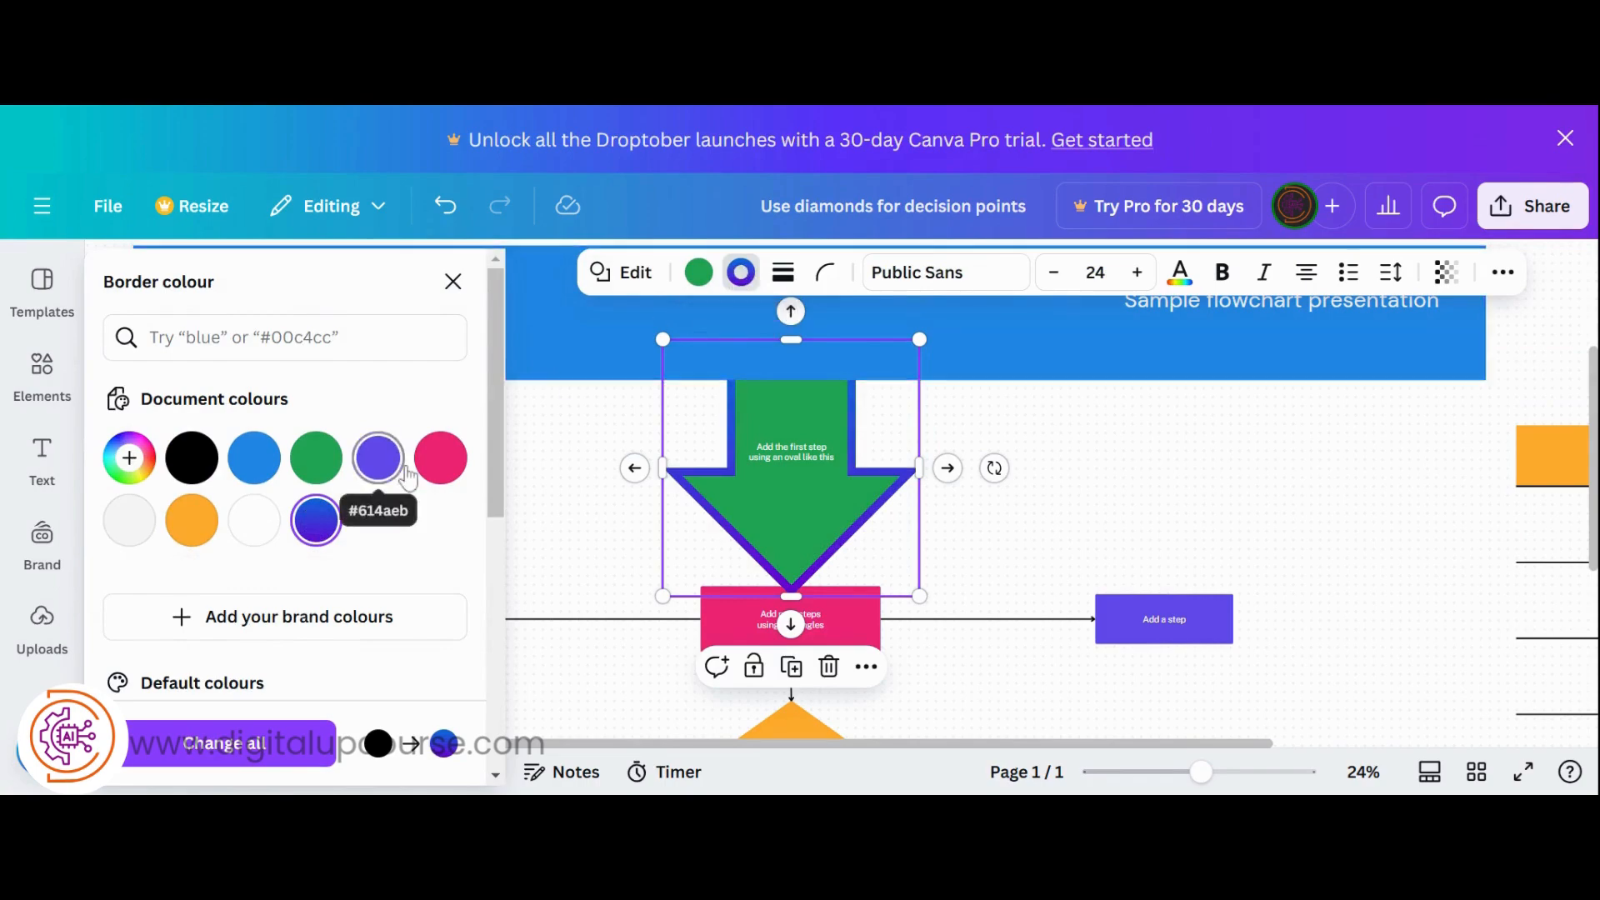
pyautogui.click(440, 458)
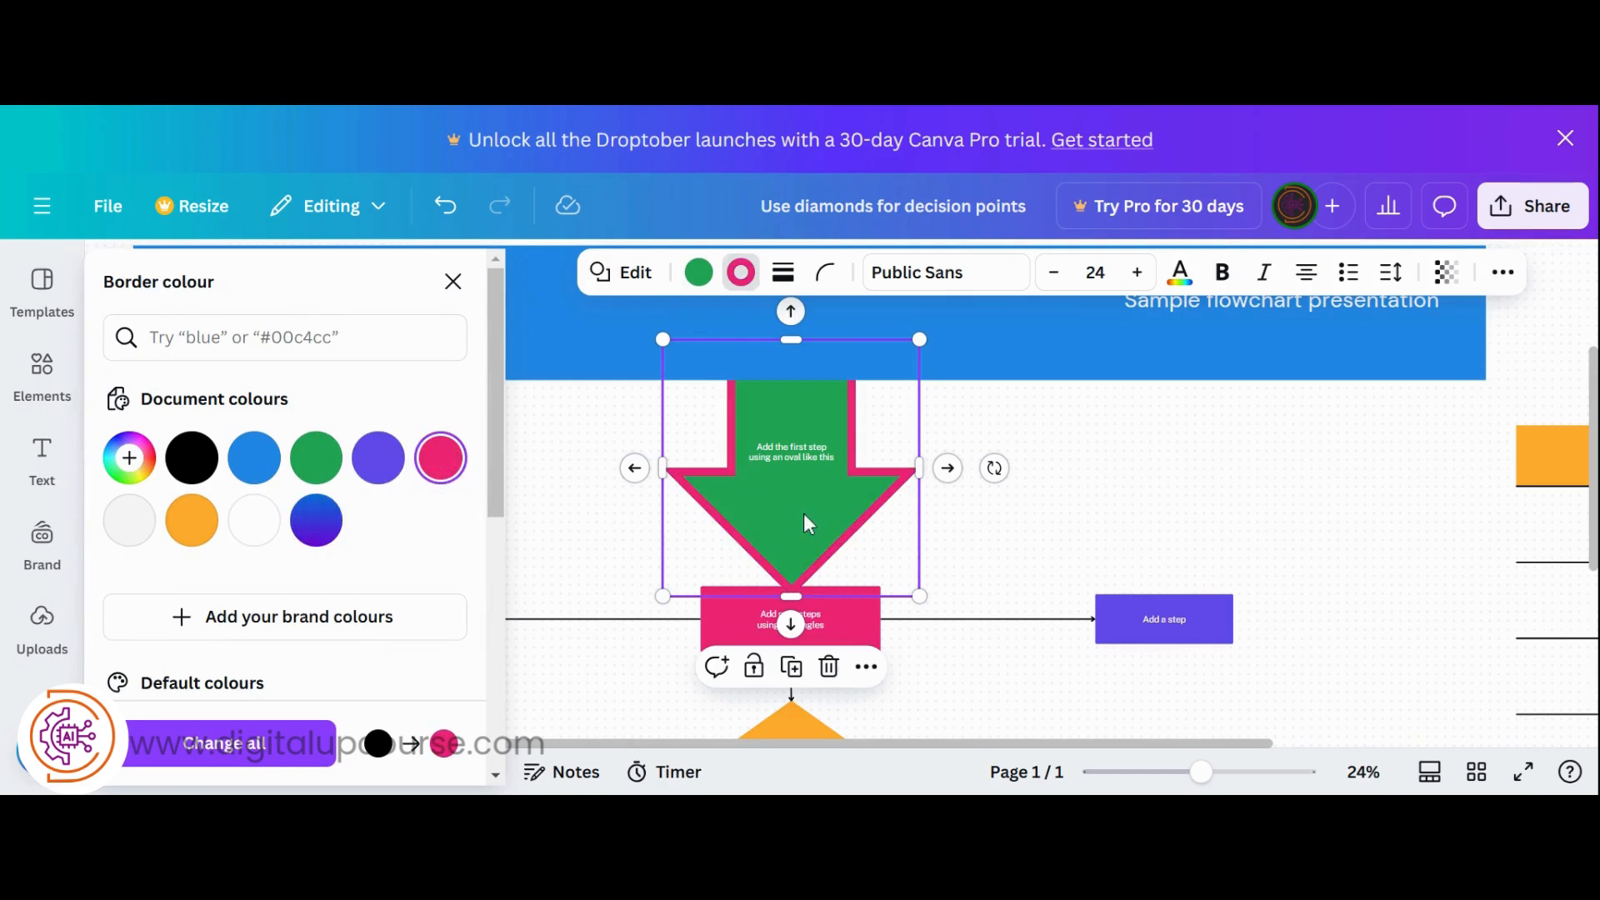
# - Try no border, the dashed styles and the dotted style on the green arrow, and return to a solid border
pyautogui.click(780, 281)
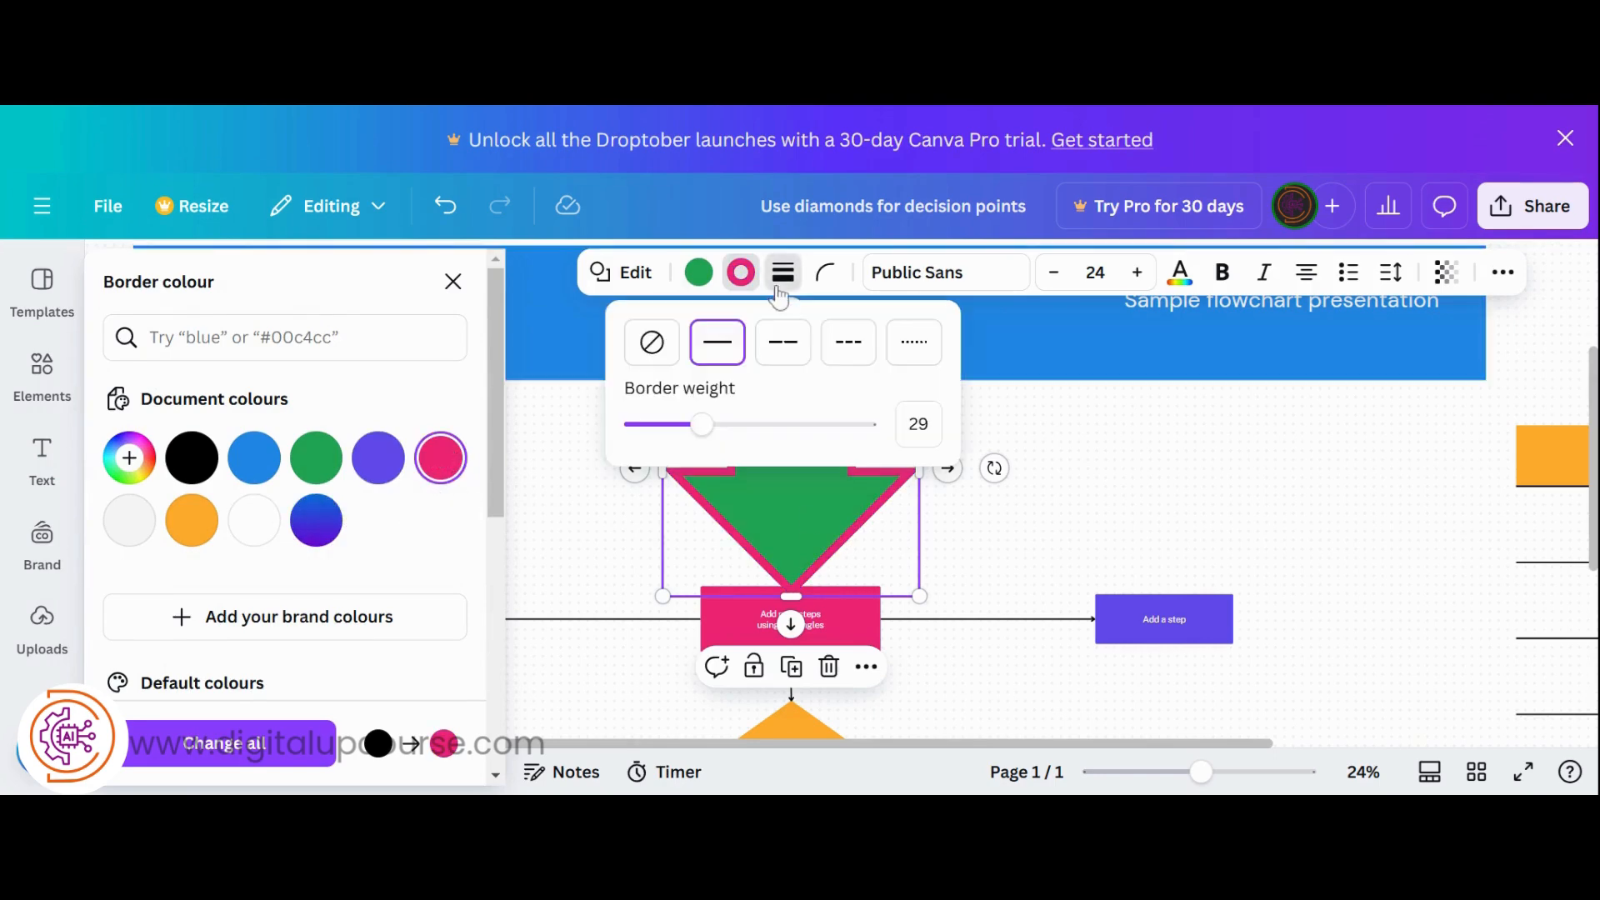
pyautogui.click(657, 349)
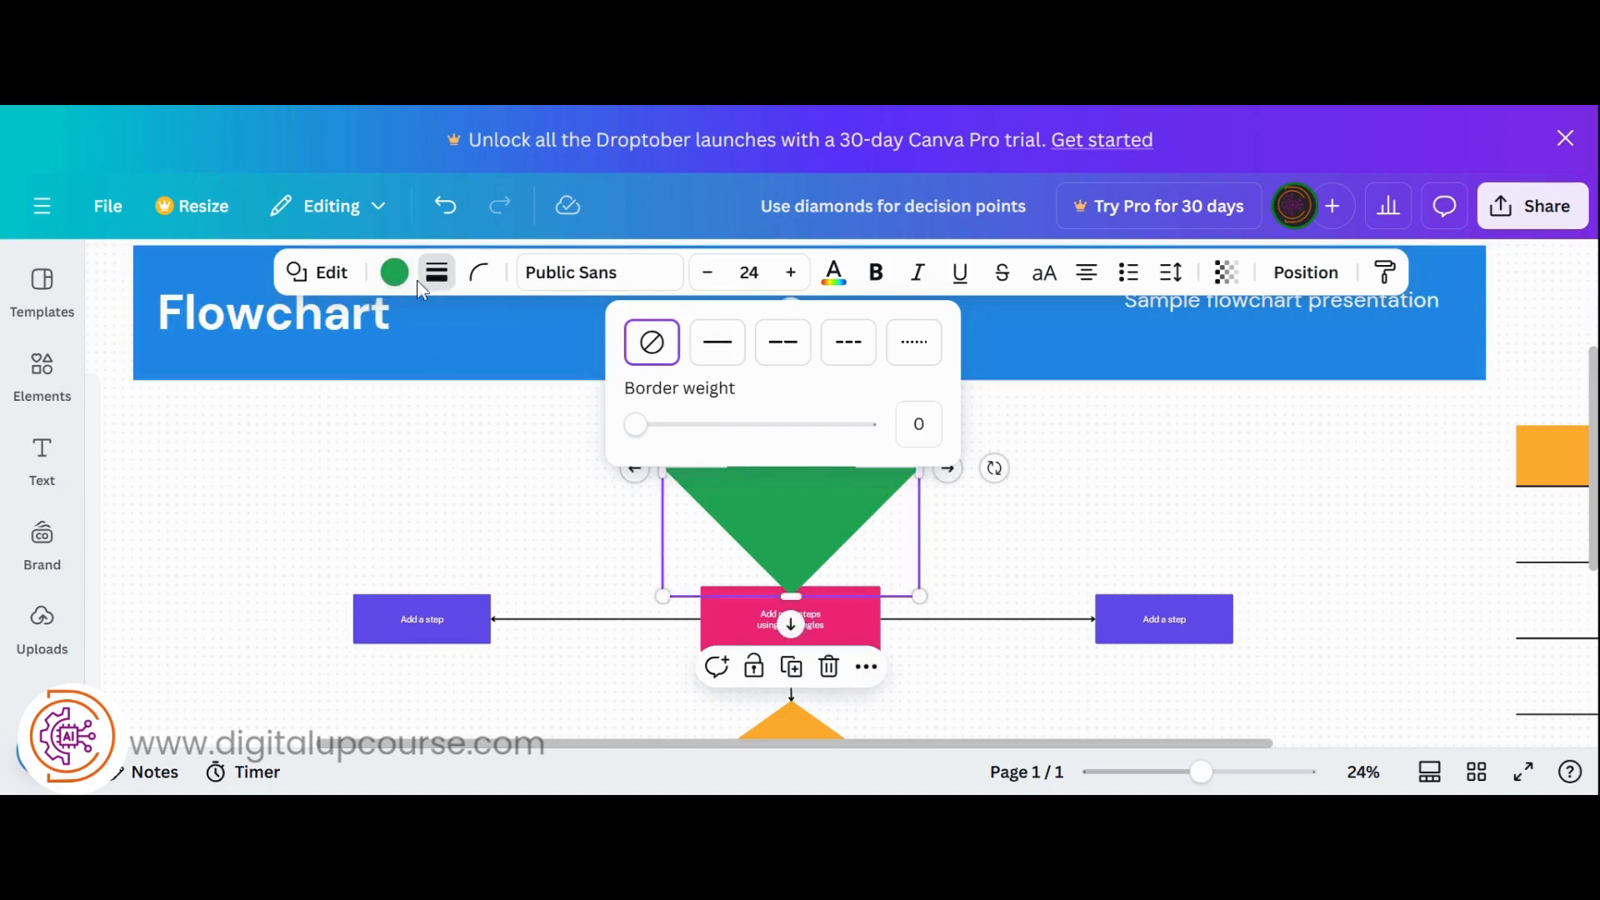
pyautogui.click(712, 350)
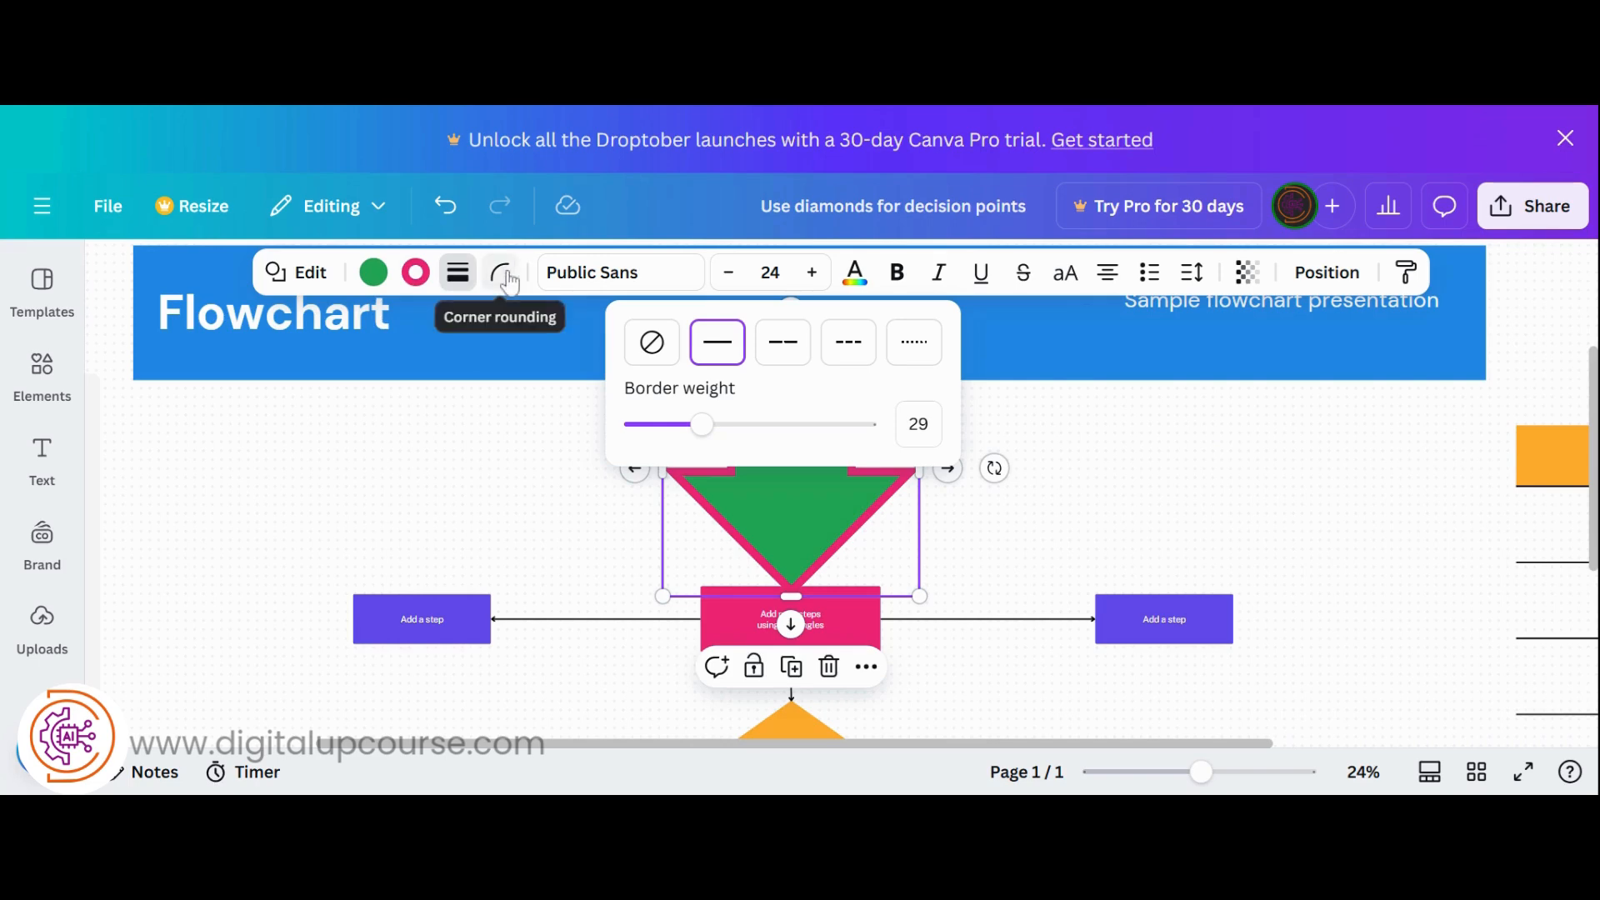
pyautogui.click(792, 362)
pyautogui.click(714, 513)
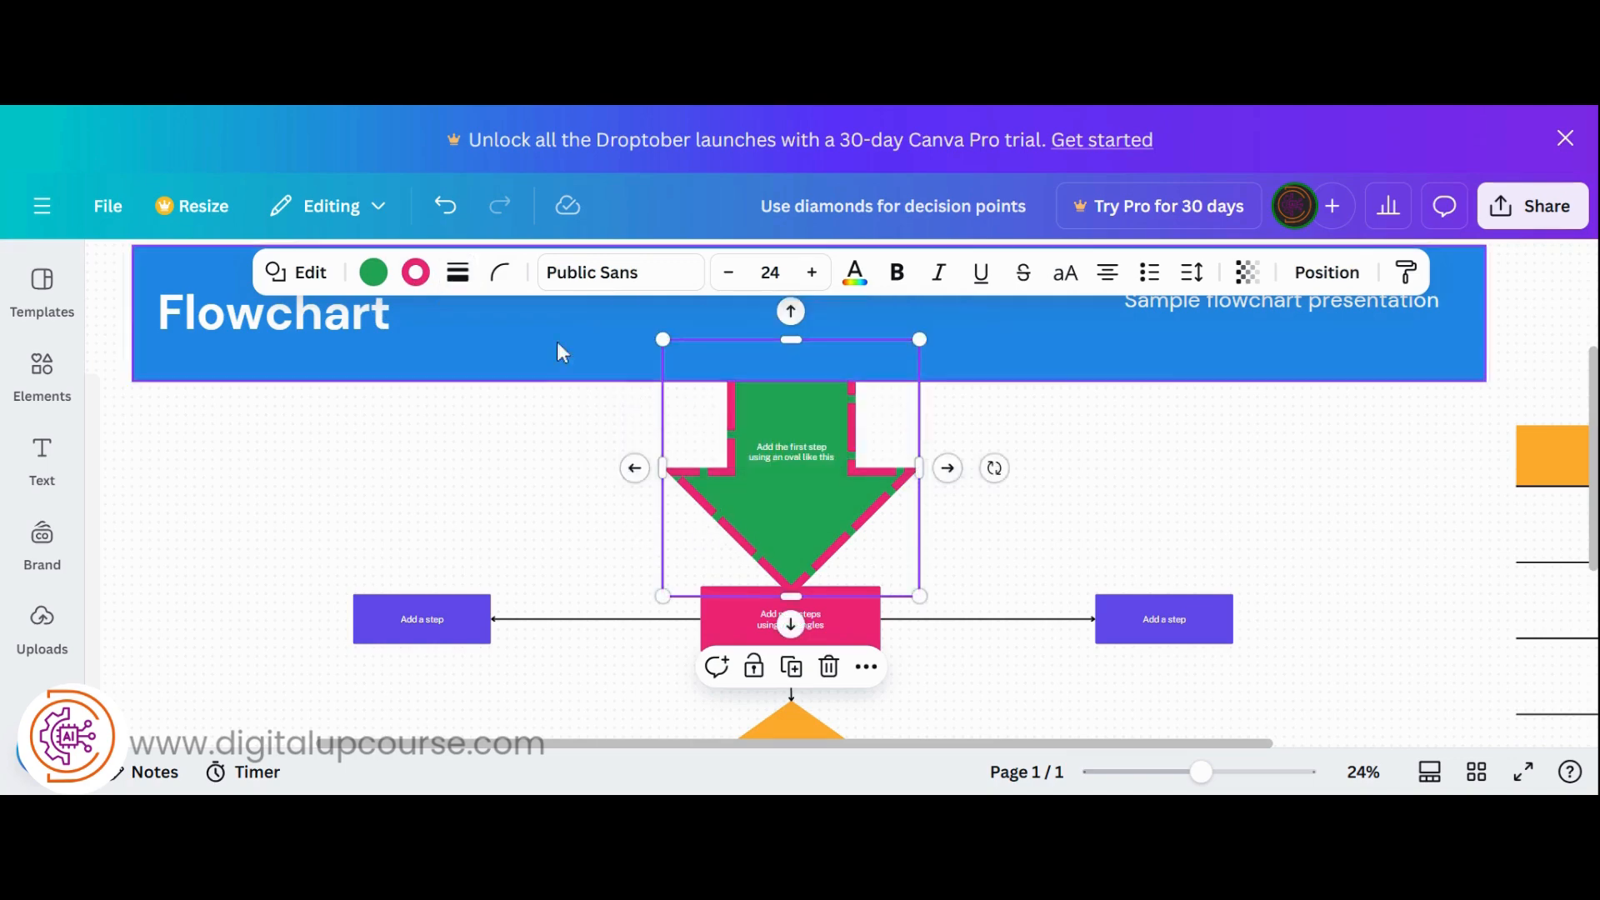
pyautogui.click(456, 273)
pyautogui.click(523, 342)
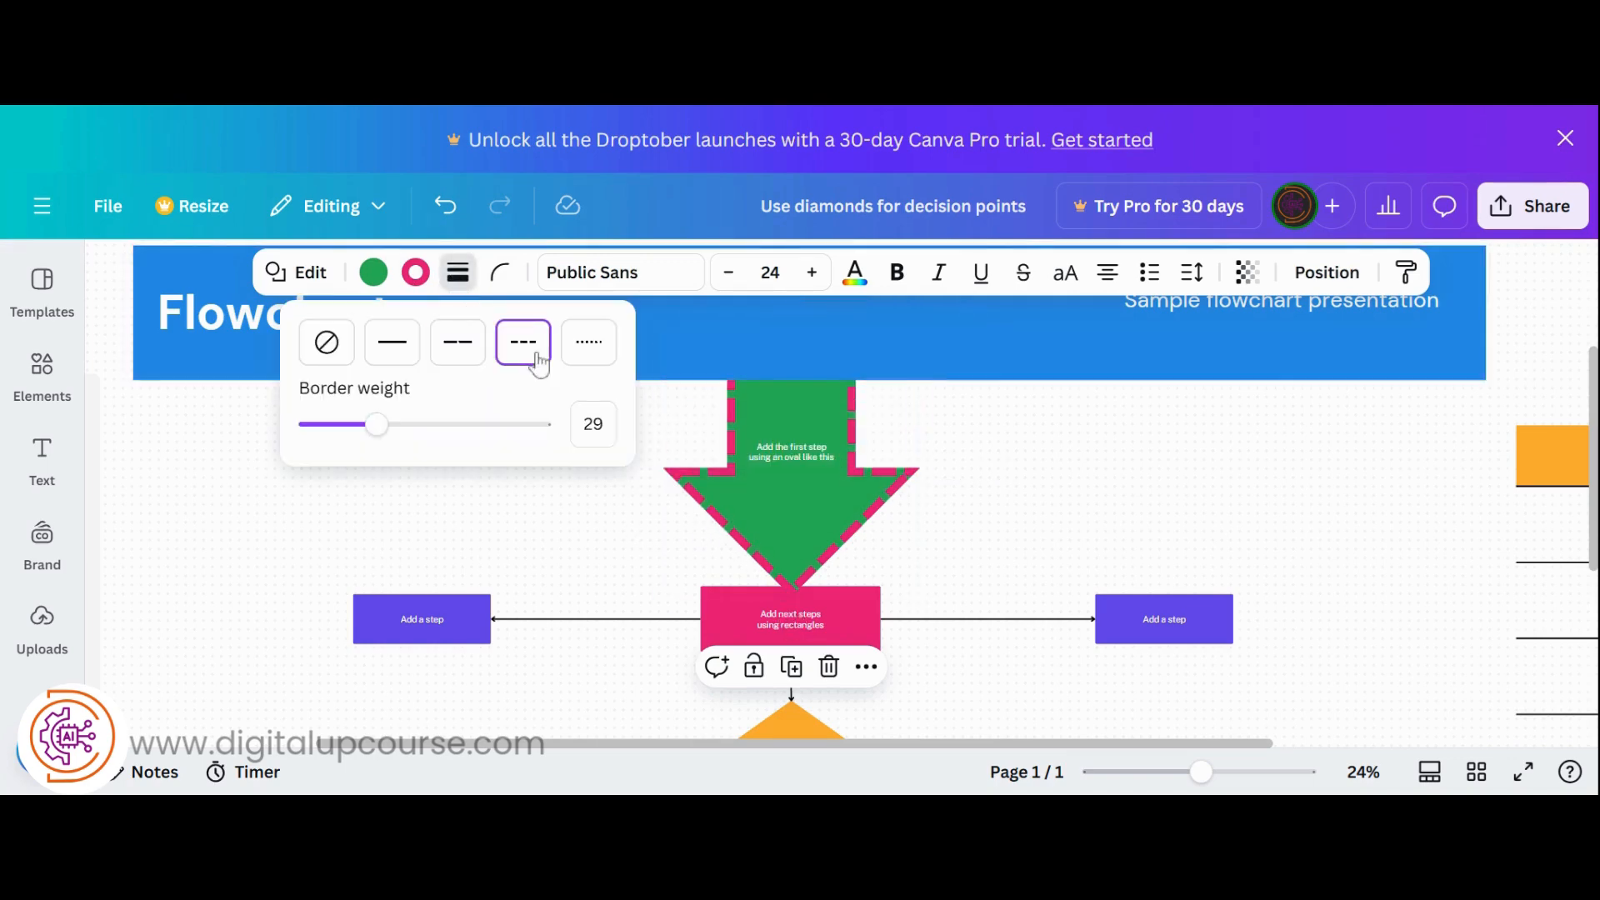
pyautogui.click(590, 342)
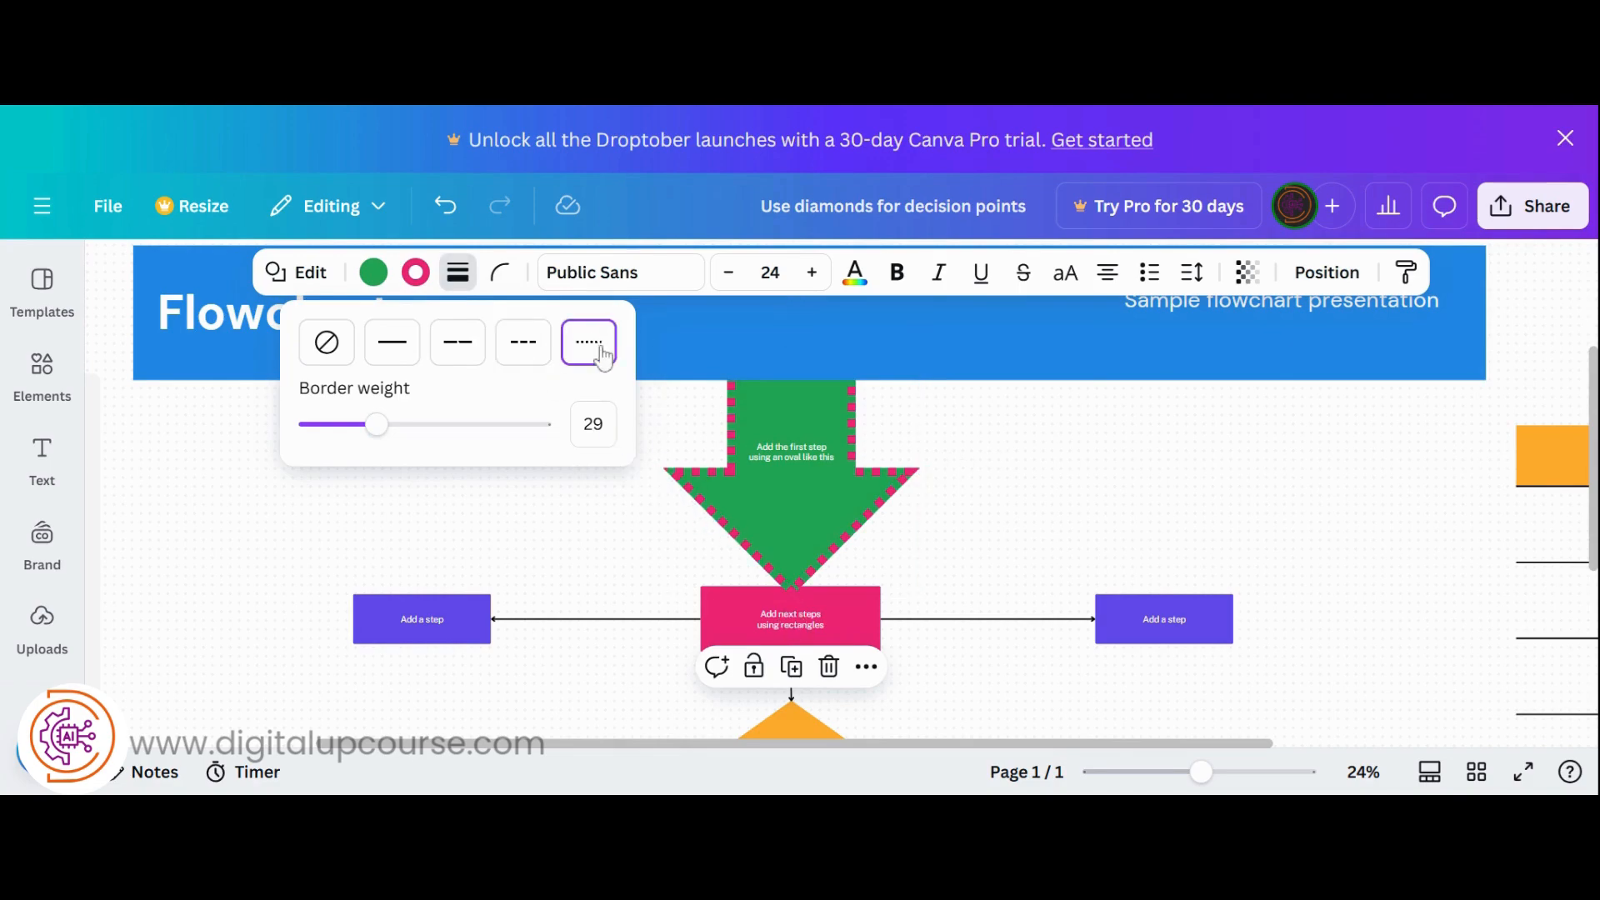
pyautogui.click(392, 342)
# - Set the corner rounding of the purple "Add a step" box on the flowchart's left branch to 100
pyautogui.click(488, 280)
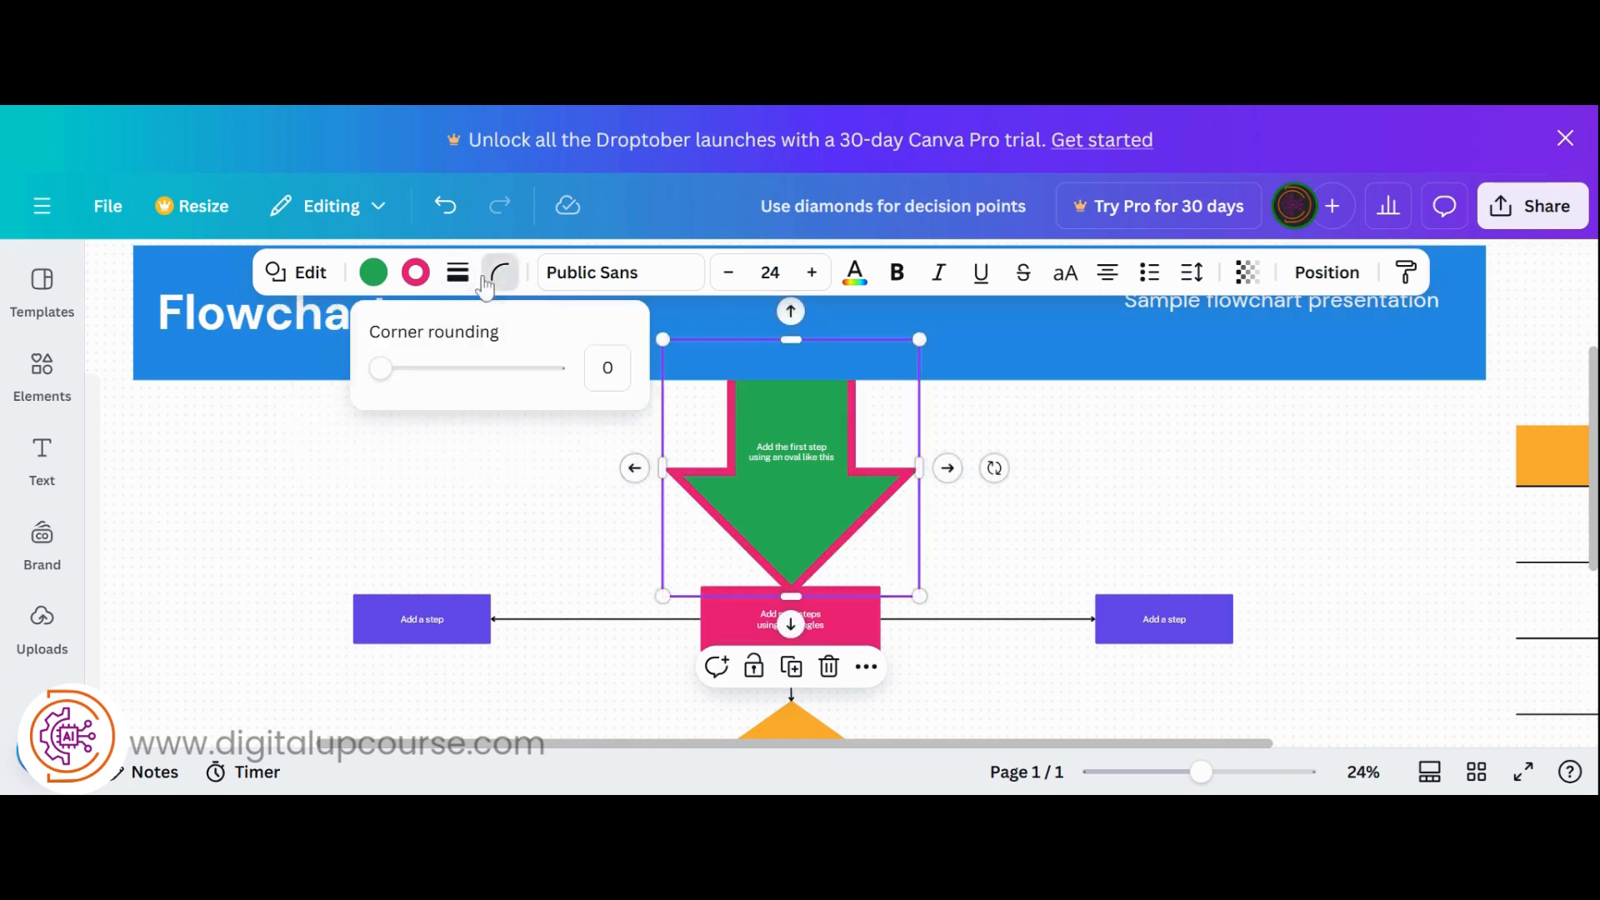
pyautogui.moveTo(380, 367)
pyautogui.mouseDown()
pyautogui.moveTo(595, 405)
pyautogui.moveTo(542, 377)
pyautogui.moveTo(368, 395)
pyautogui.mouseUp()
pyautogui.click(395, 617)
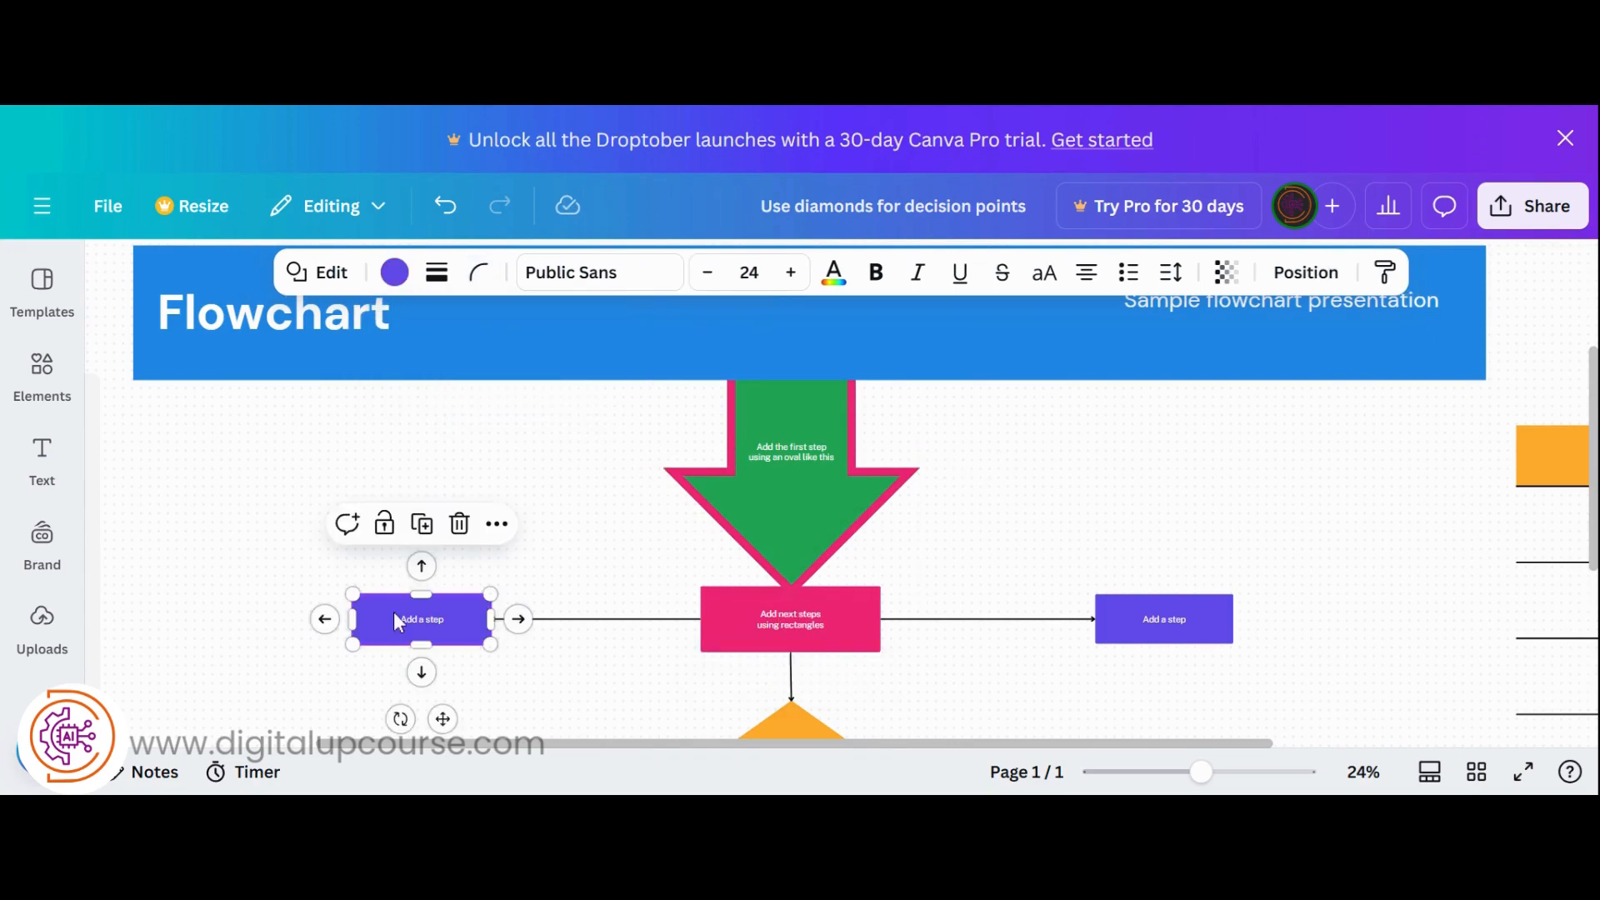
pyautogui.click(479, 271)
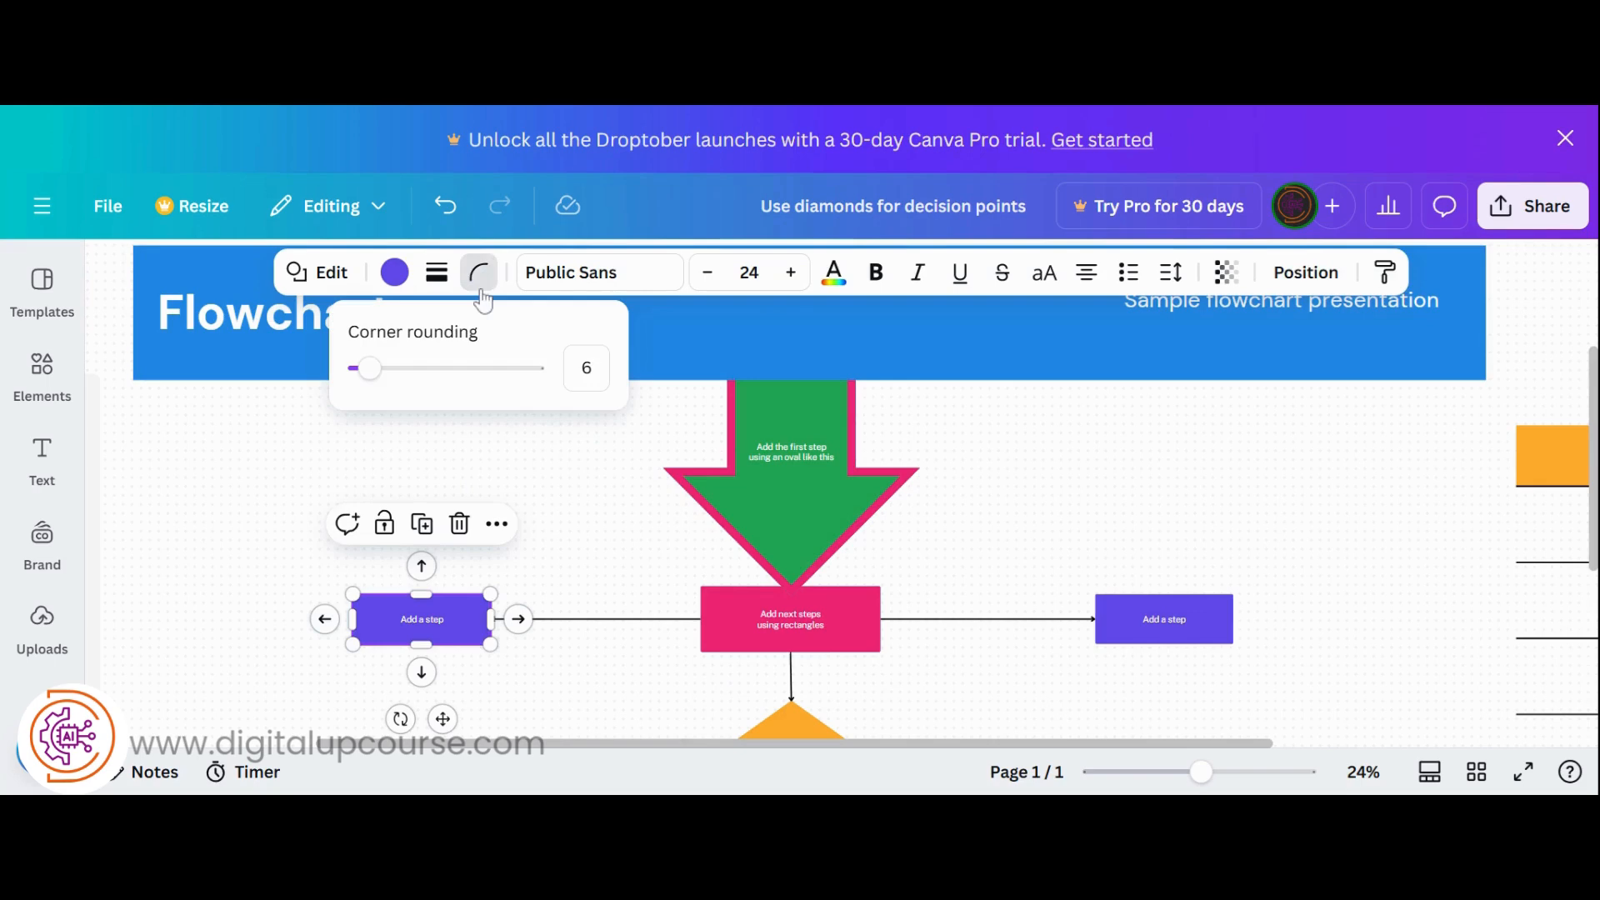
pyautogui.moveTo(370, 375); pyautogui.dragTo(546, 375)
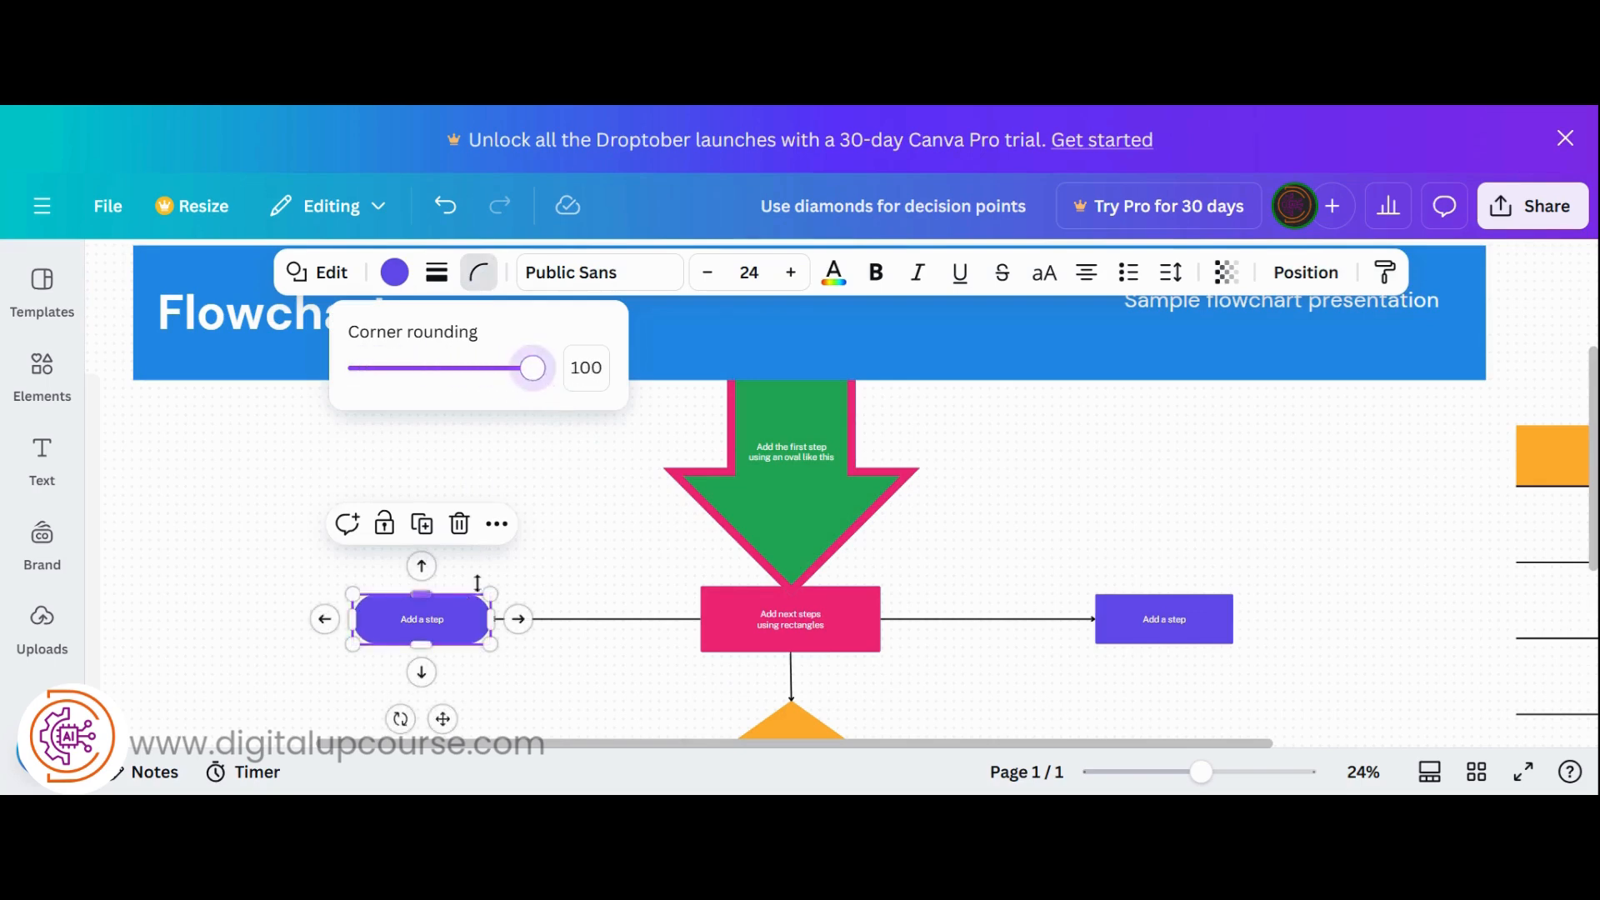
pyautogui.click(560, 577)
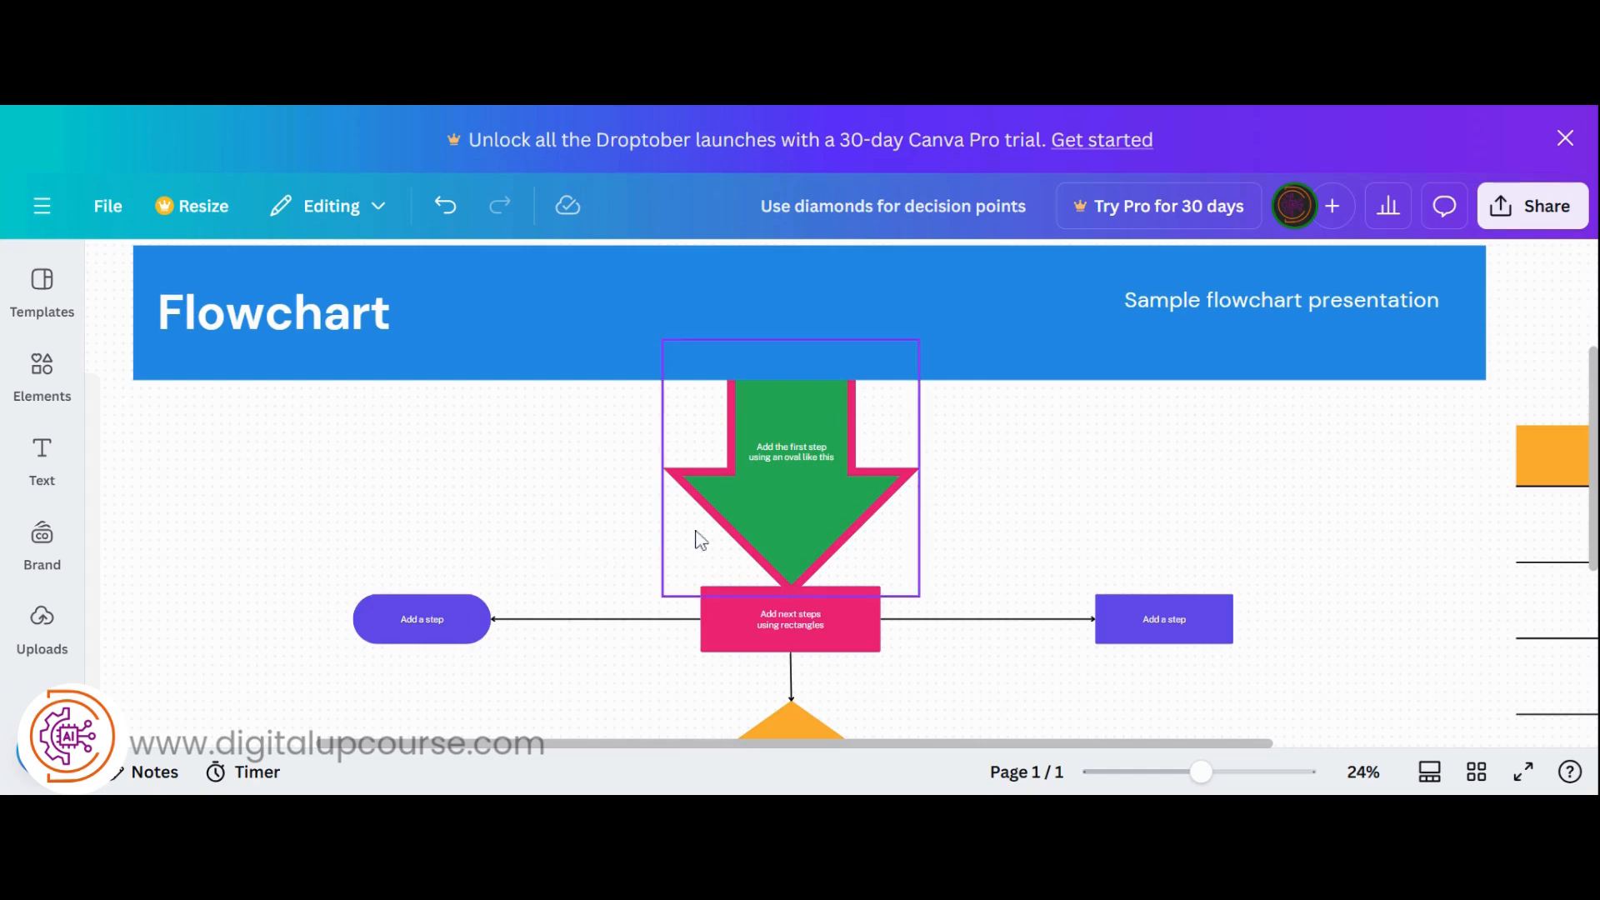
pyautogui.click(751, 503)
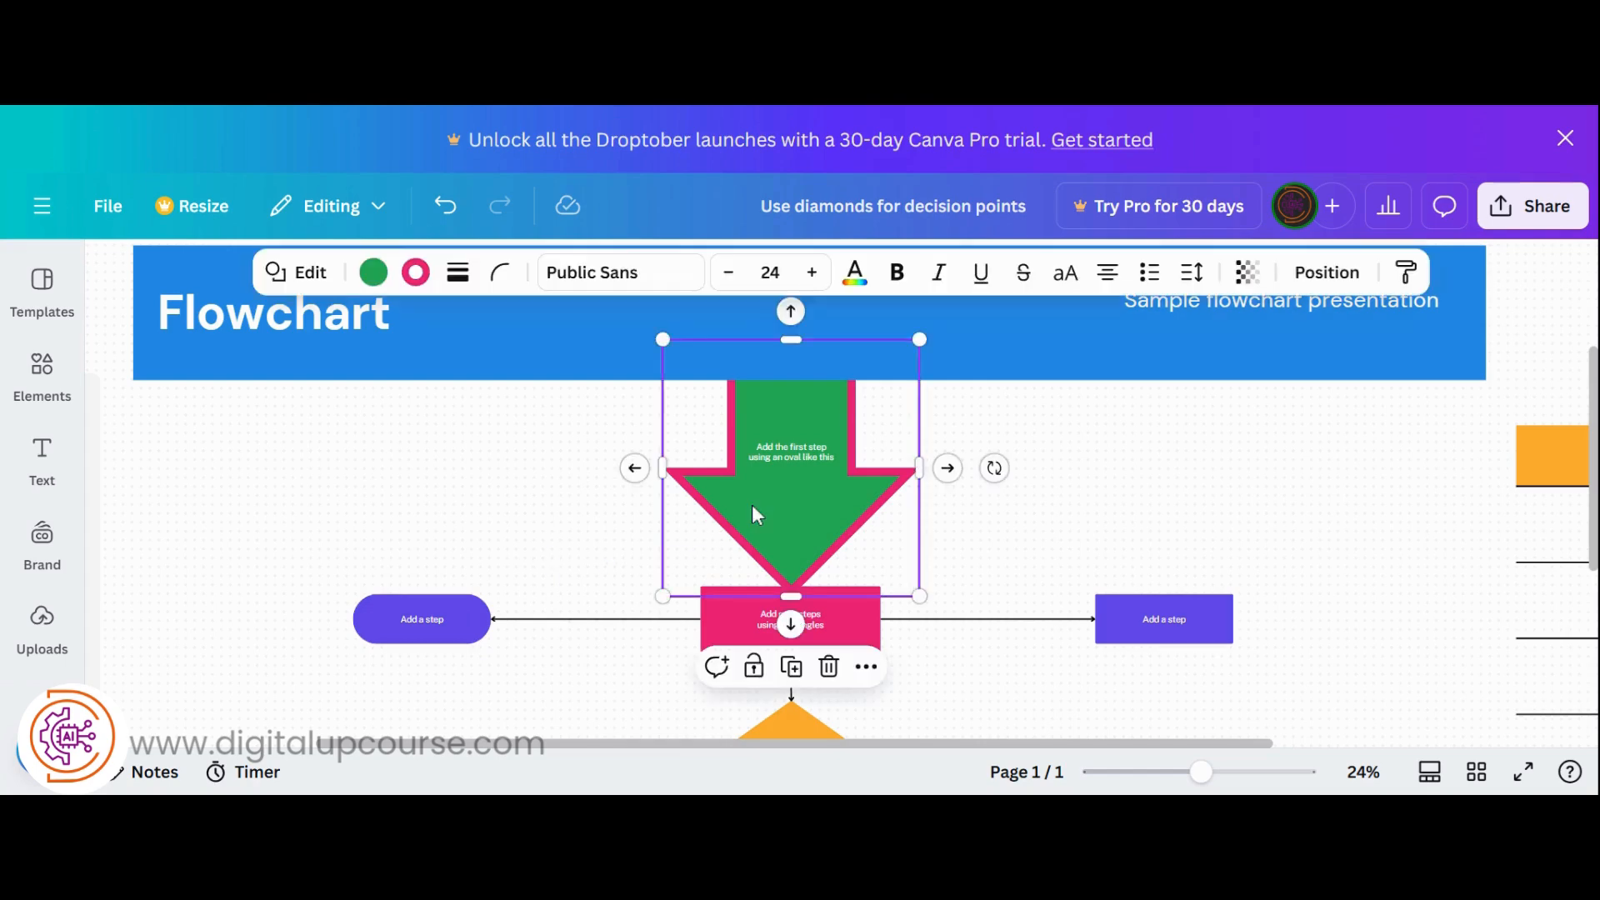
pyautogui.click(640, 283)
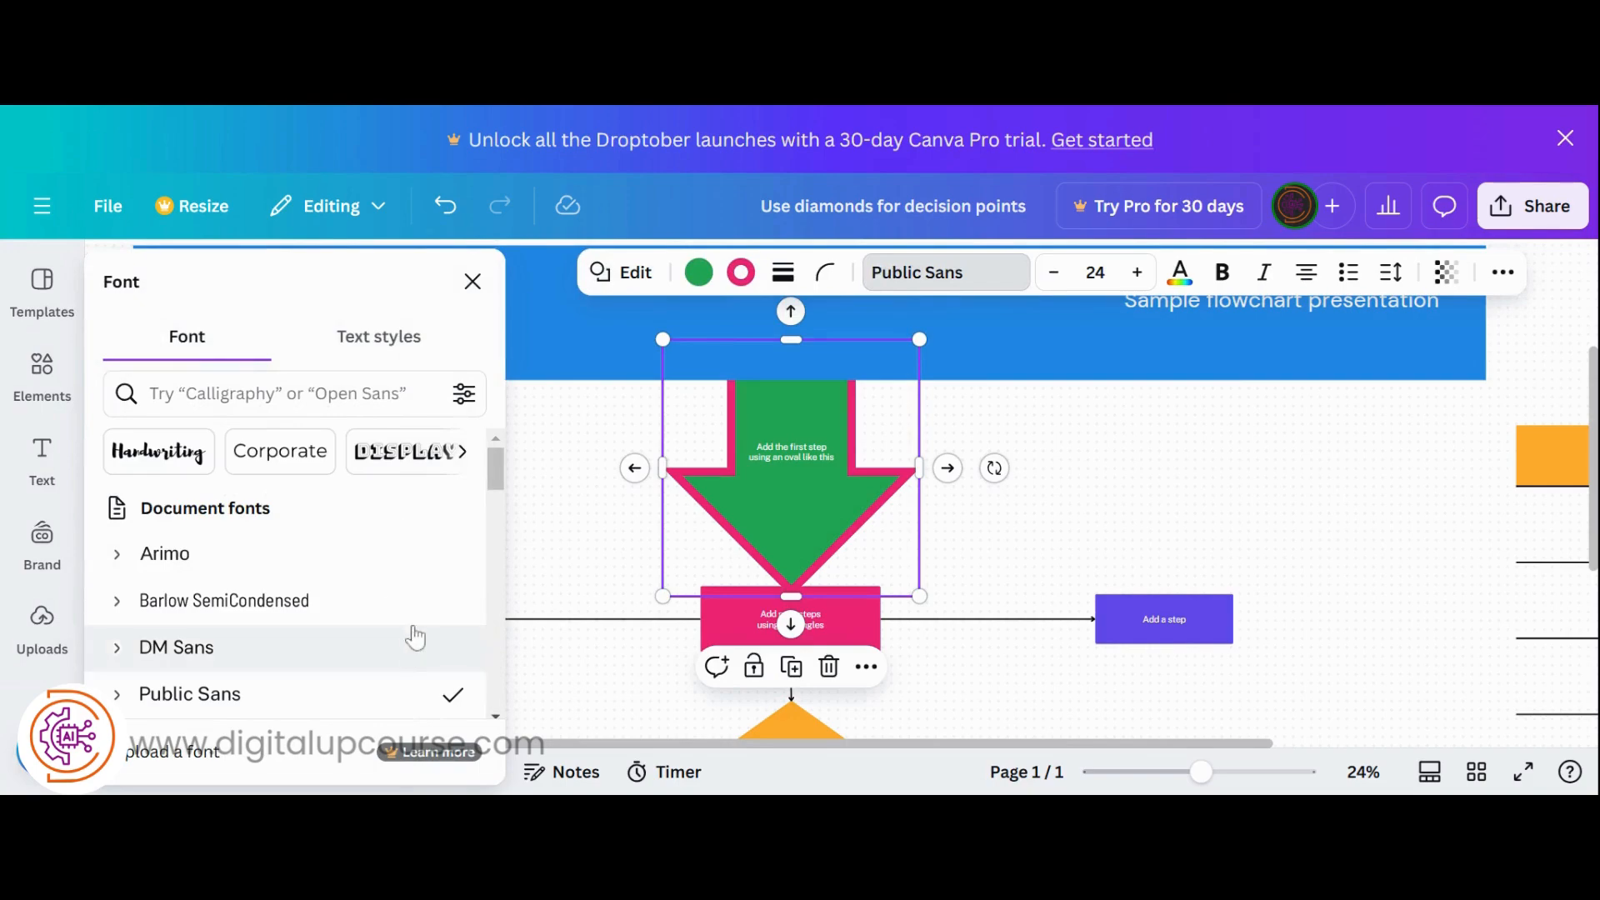
pyautogui.click(425, 345)
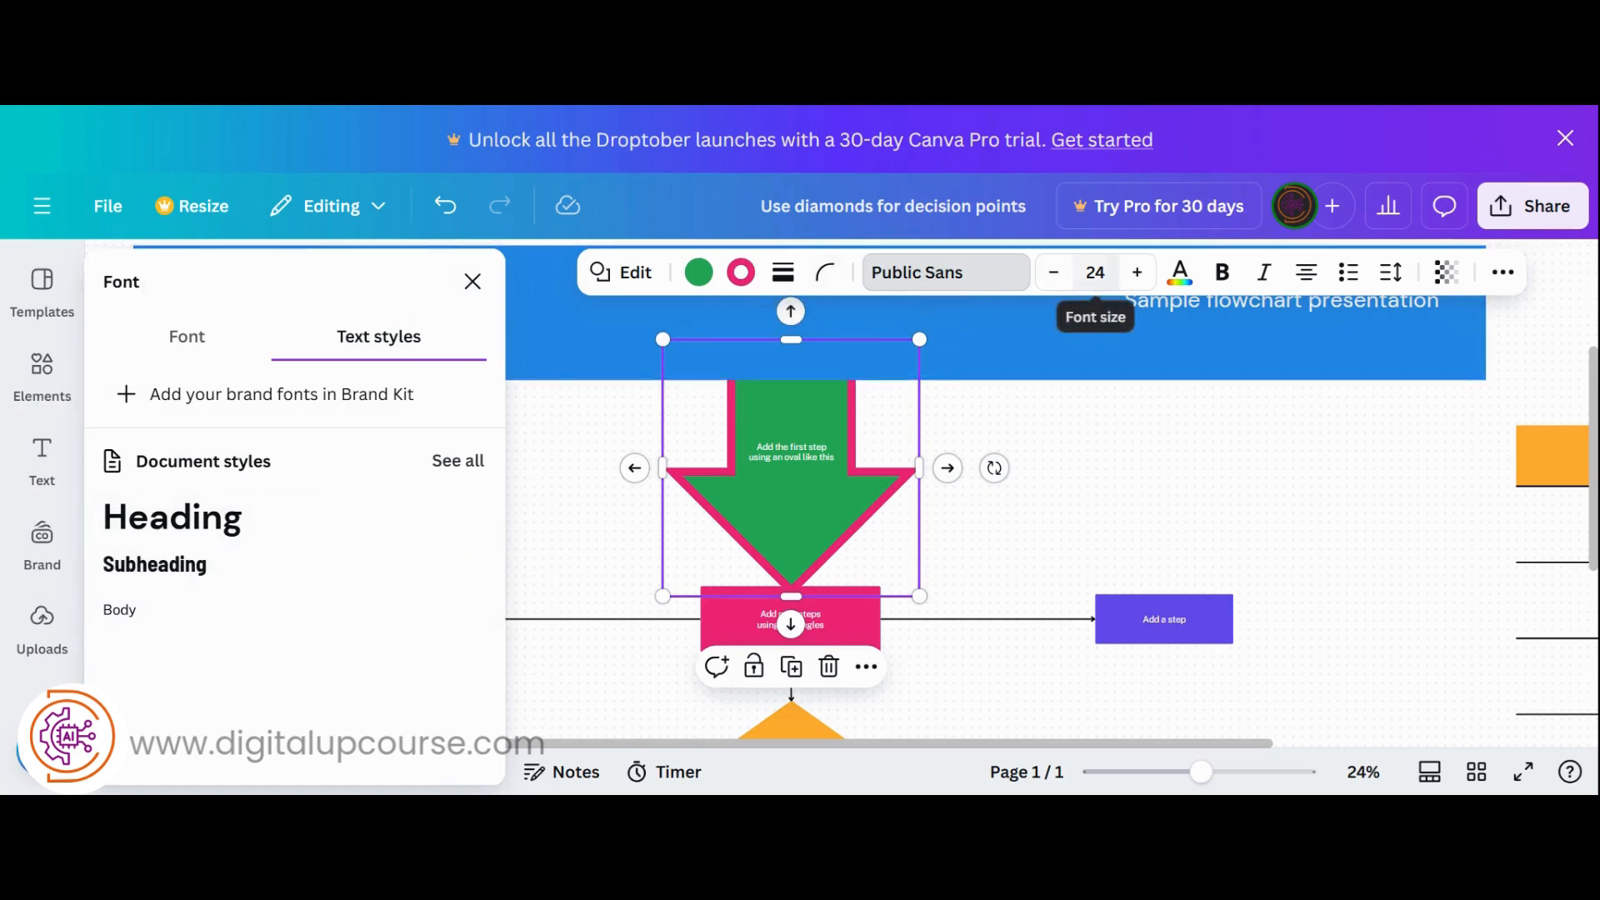
pyautogui.click(1095, 273)
pyautogui.click(1180, 272)
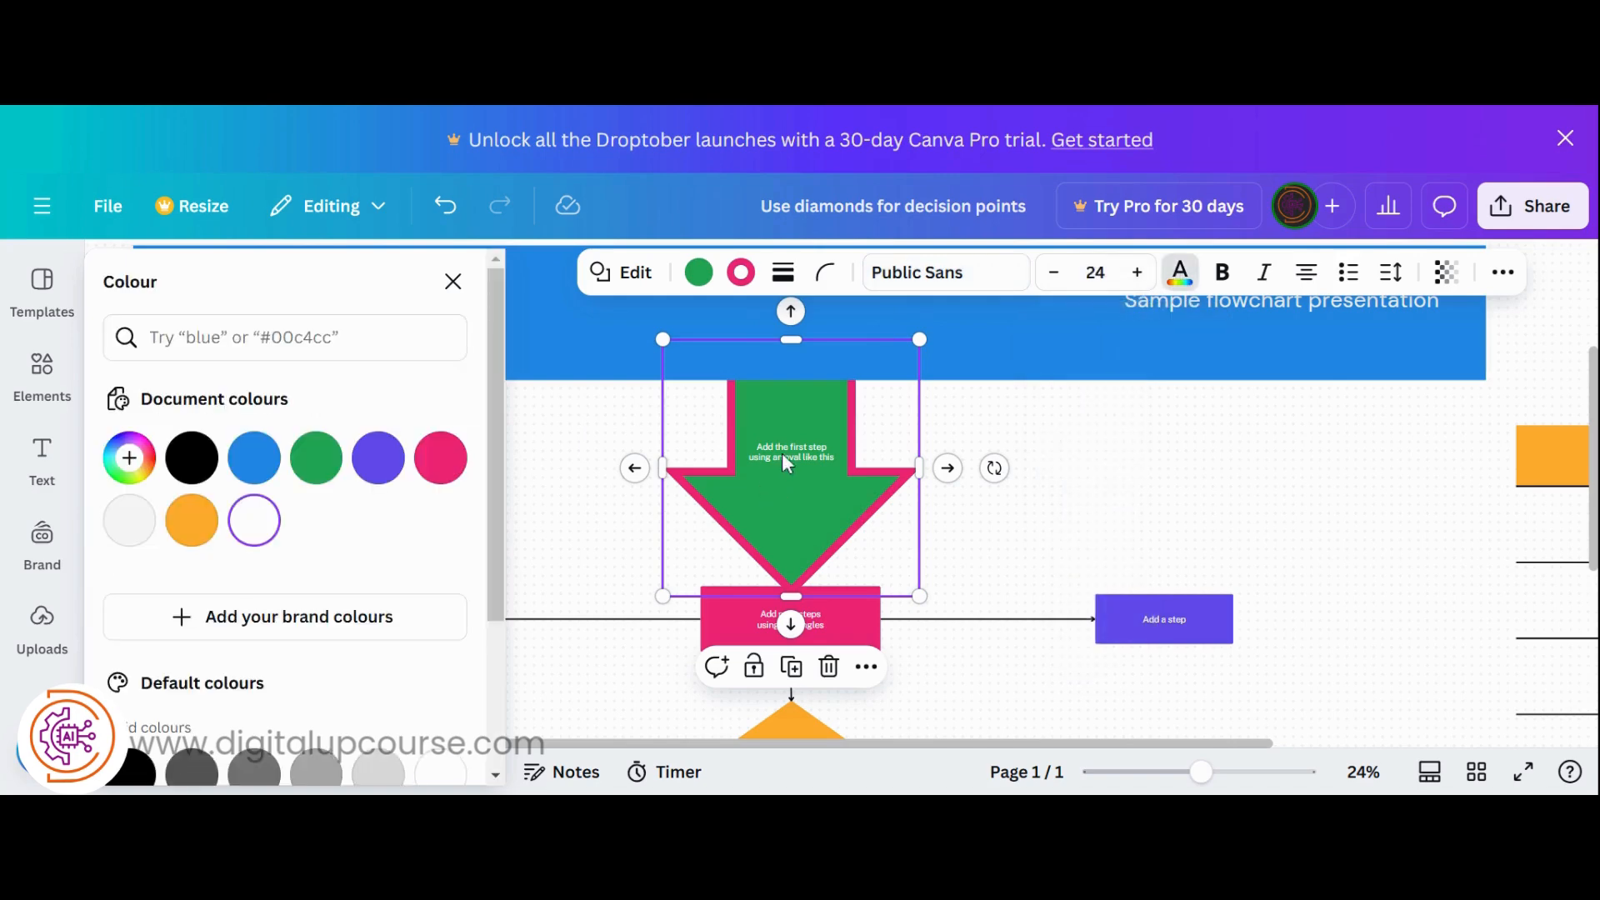
# - Format the green arrow's text as a left-aligned bulleted list with "first step using an oval" in bold italic
pyautogui.moveTo(790, 448); pyautogui.dragTo(802, 458)
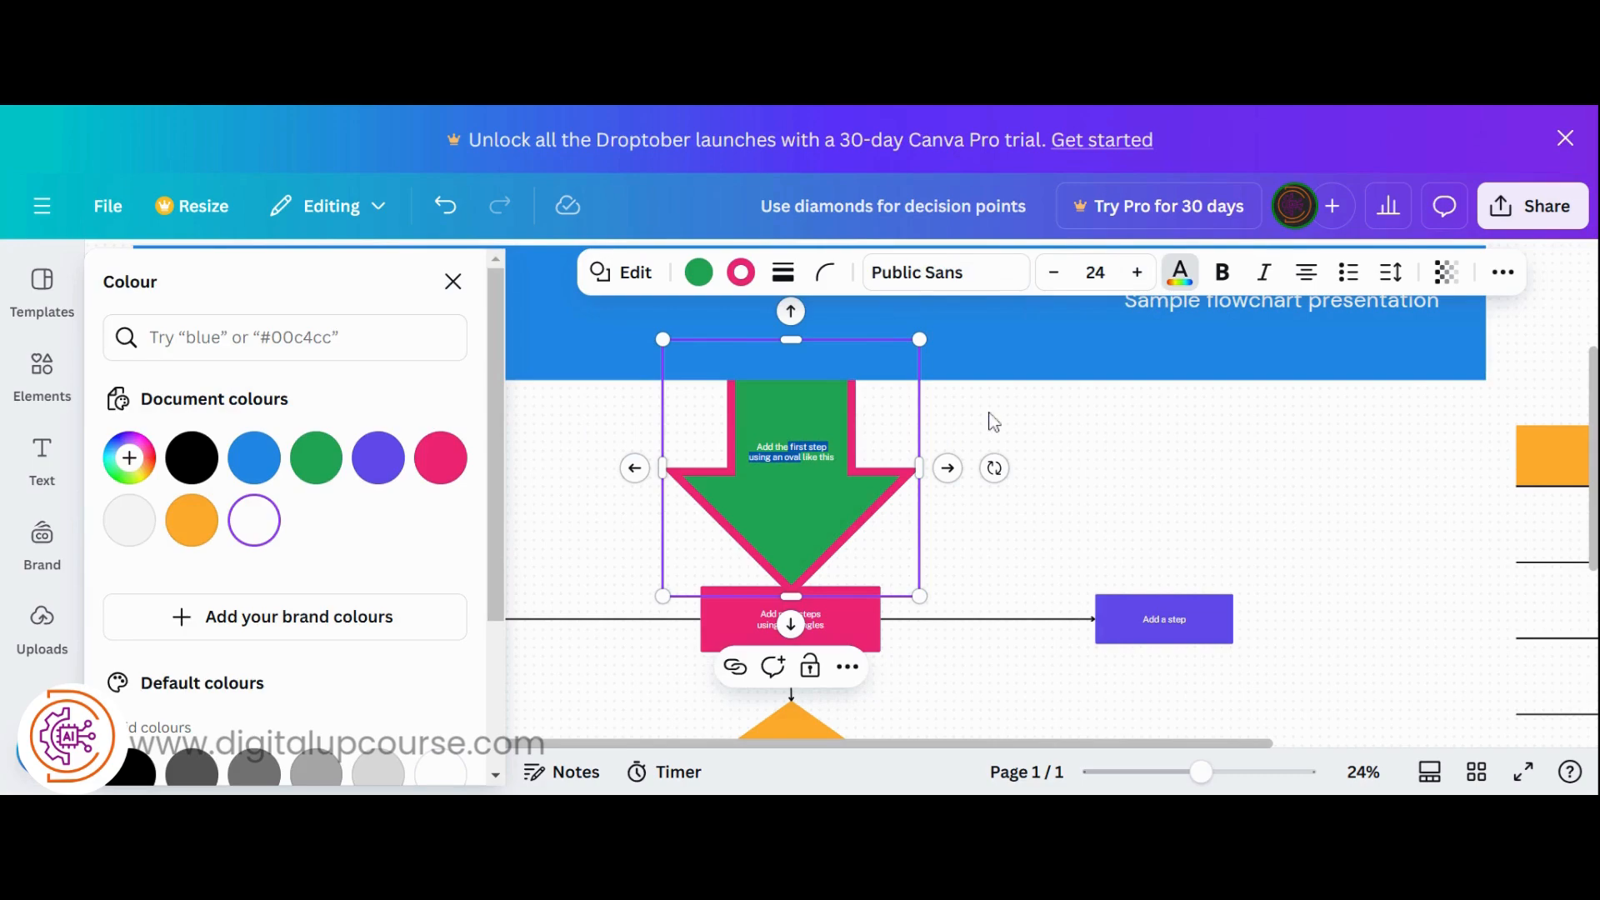
pyautogui.click(1225, 275)
pyautogui.click(1265, 275)
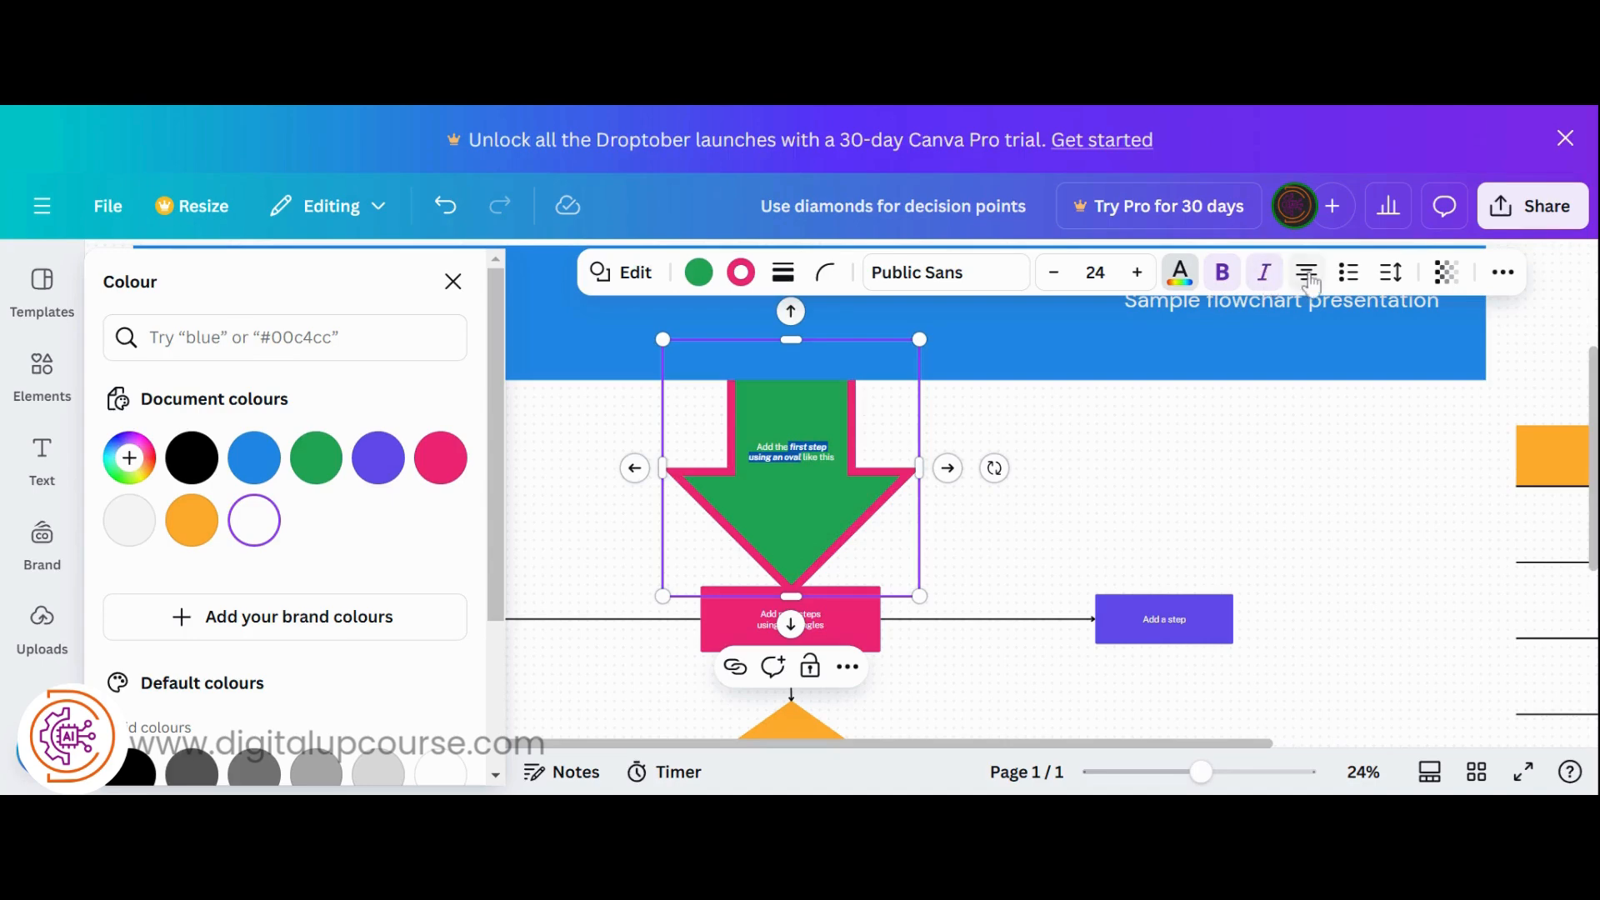
pyautogui.click(1308, 279)
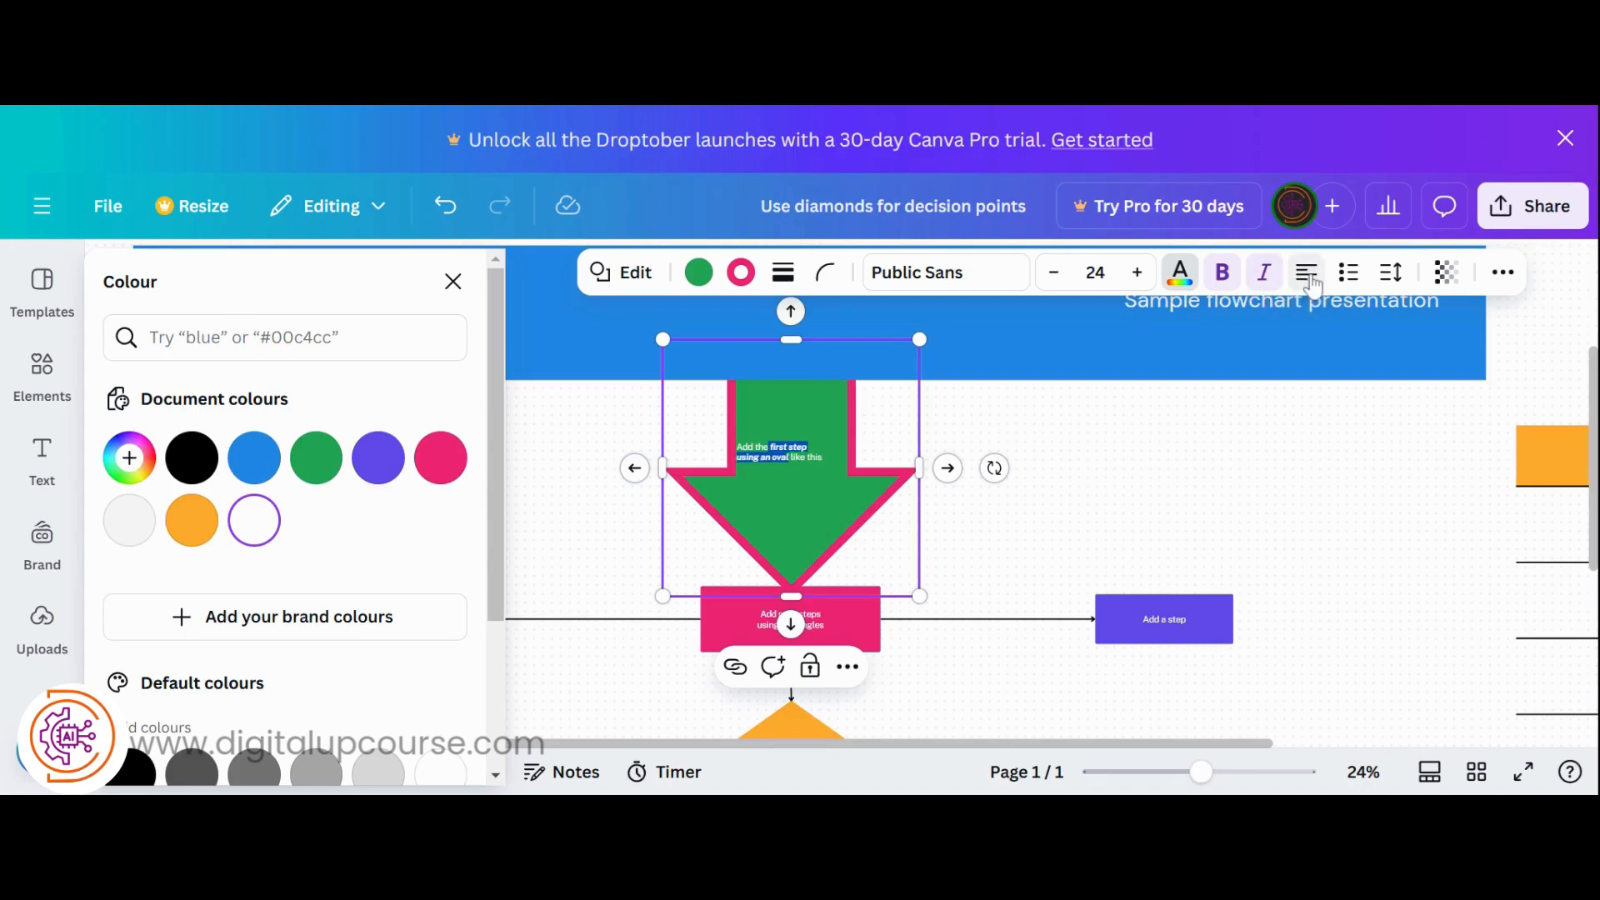
pyautogui.click(1348, 274)
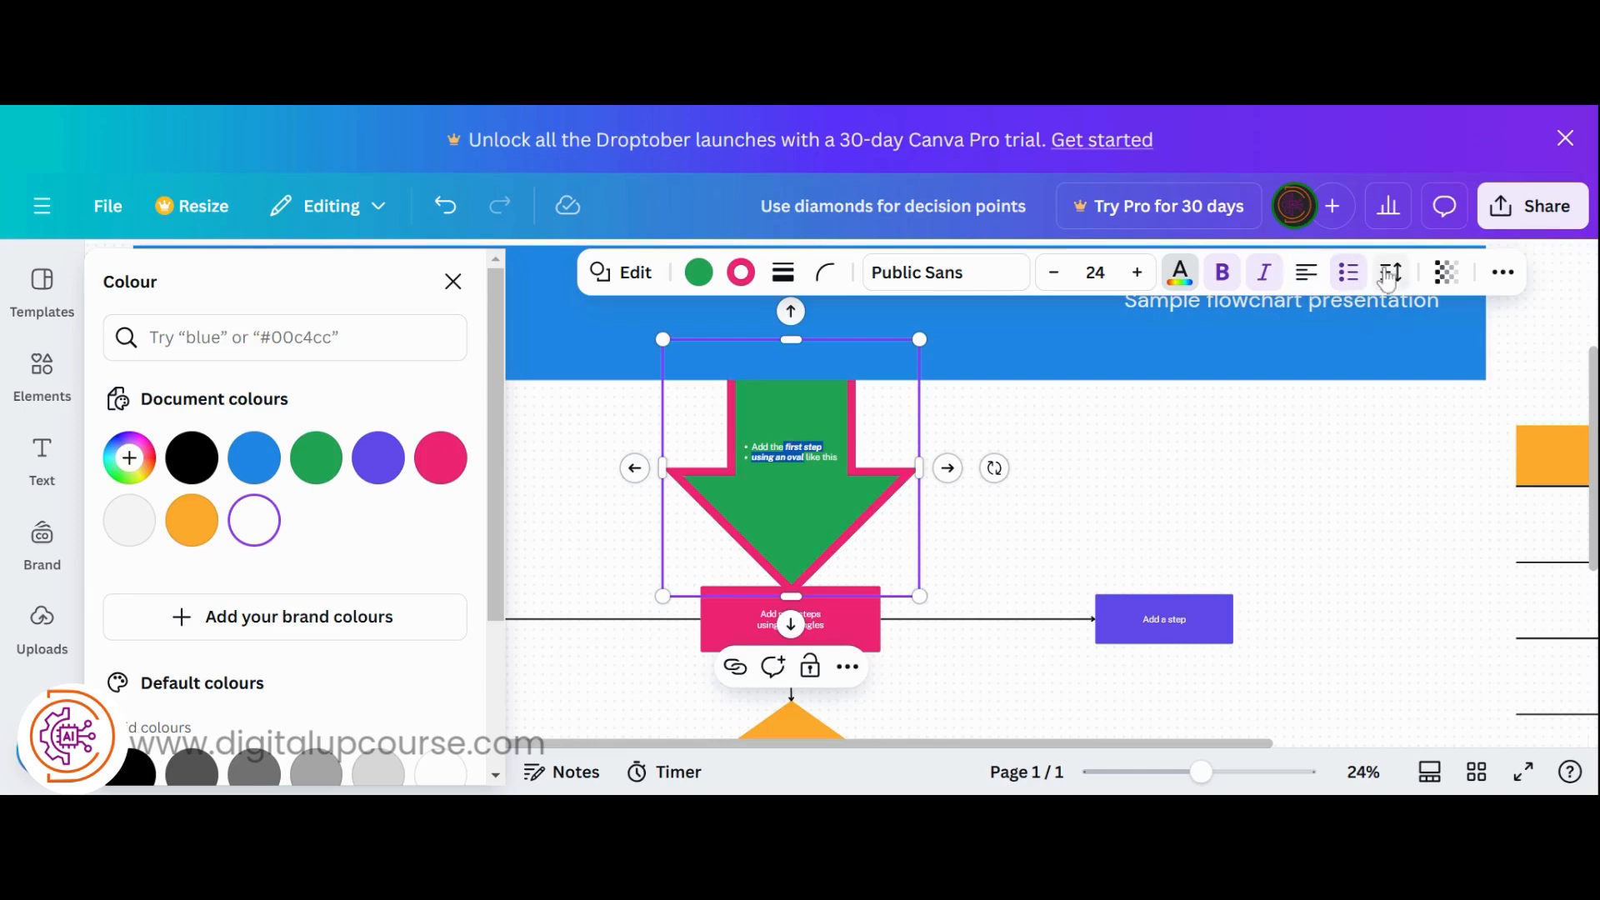
# - Set the arrow text's letter spacing to 276, line spacing to 2.04 and padding to 8, with middle vertical alignment
pyautogui.click(1389, 275)
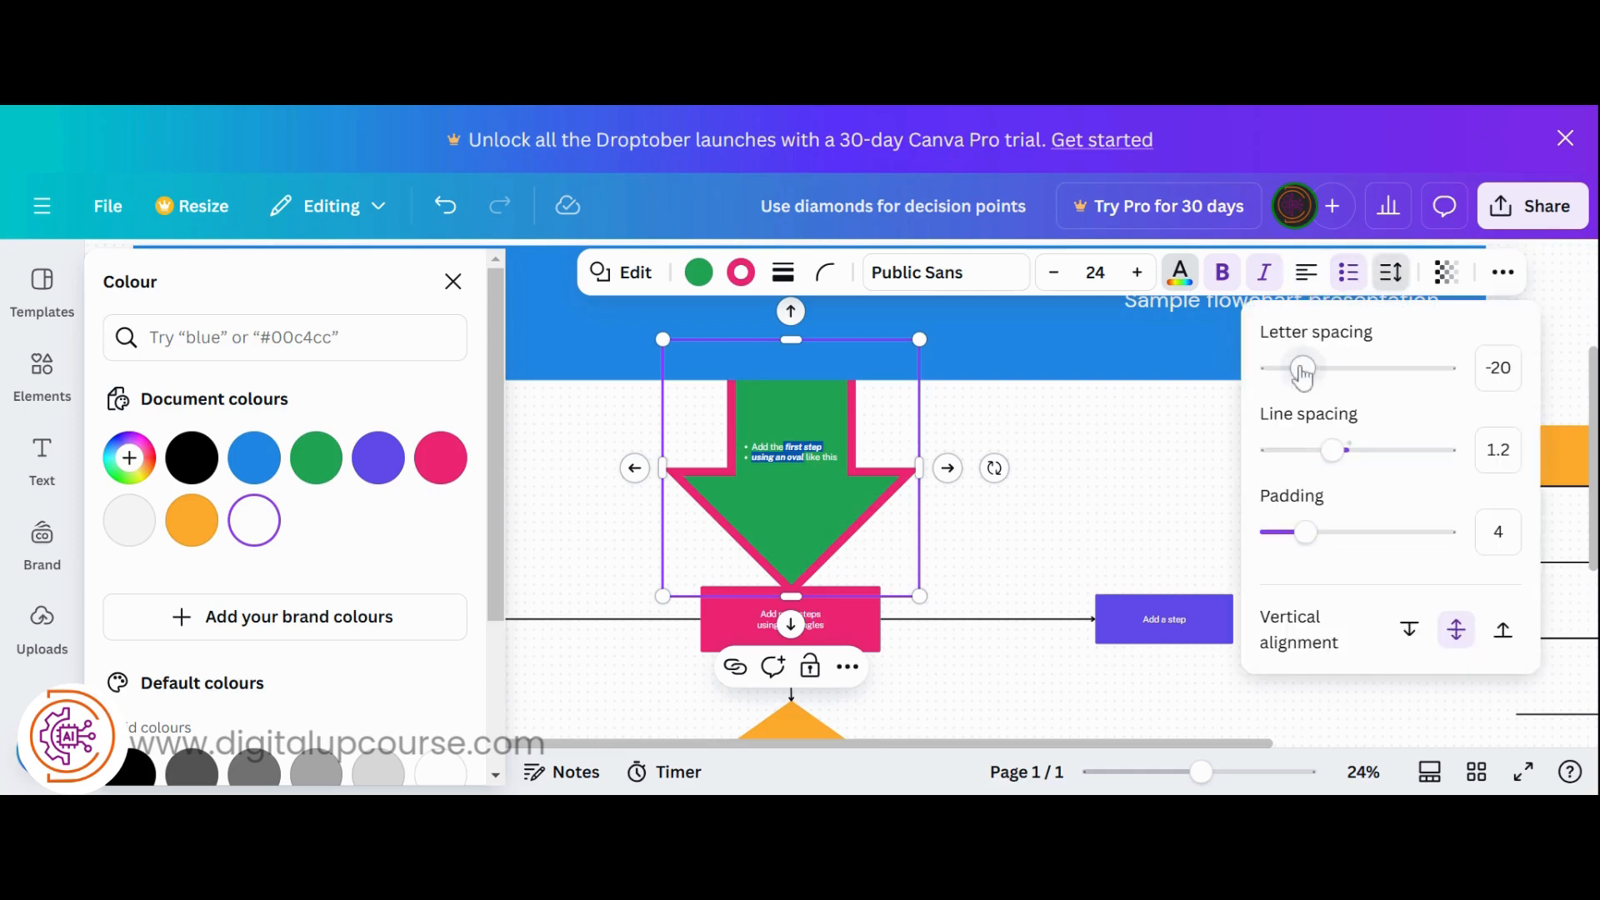
pyautogui.moveTo(1303, 376); pyautogui.dragTo(1400, 388)
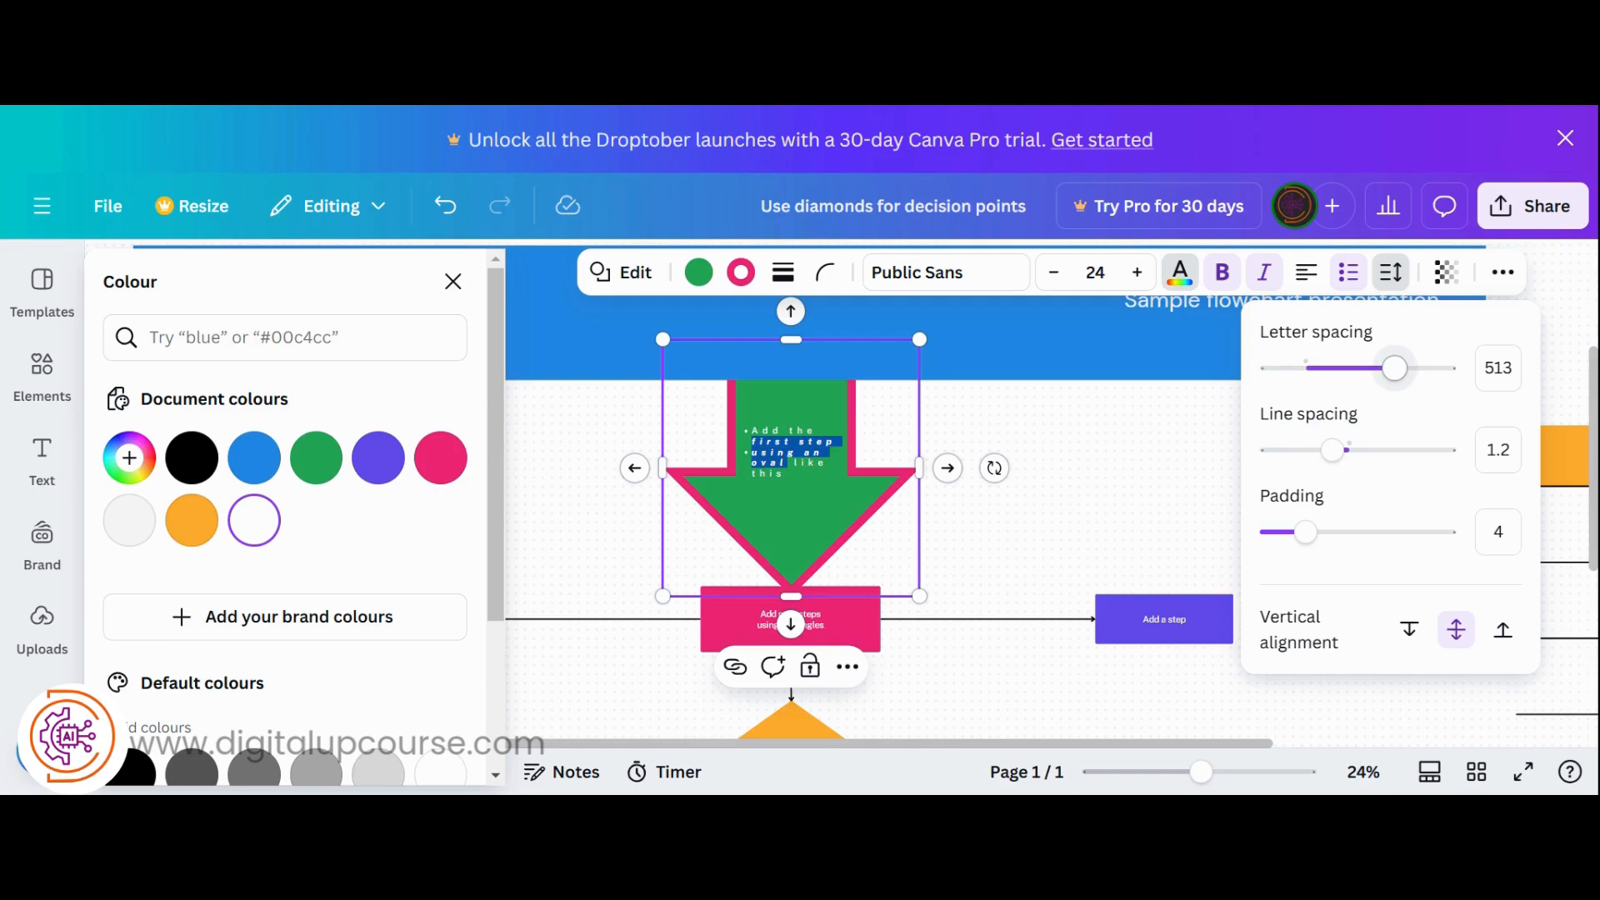
pyautogui.moveTo(1400, 386); pyautogui.dragTo(1358, 385)
pyautogui.moveTo(1334, 452); pyautogui.dragTo(1411, 469)
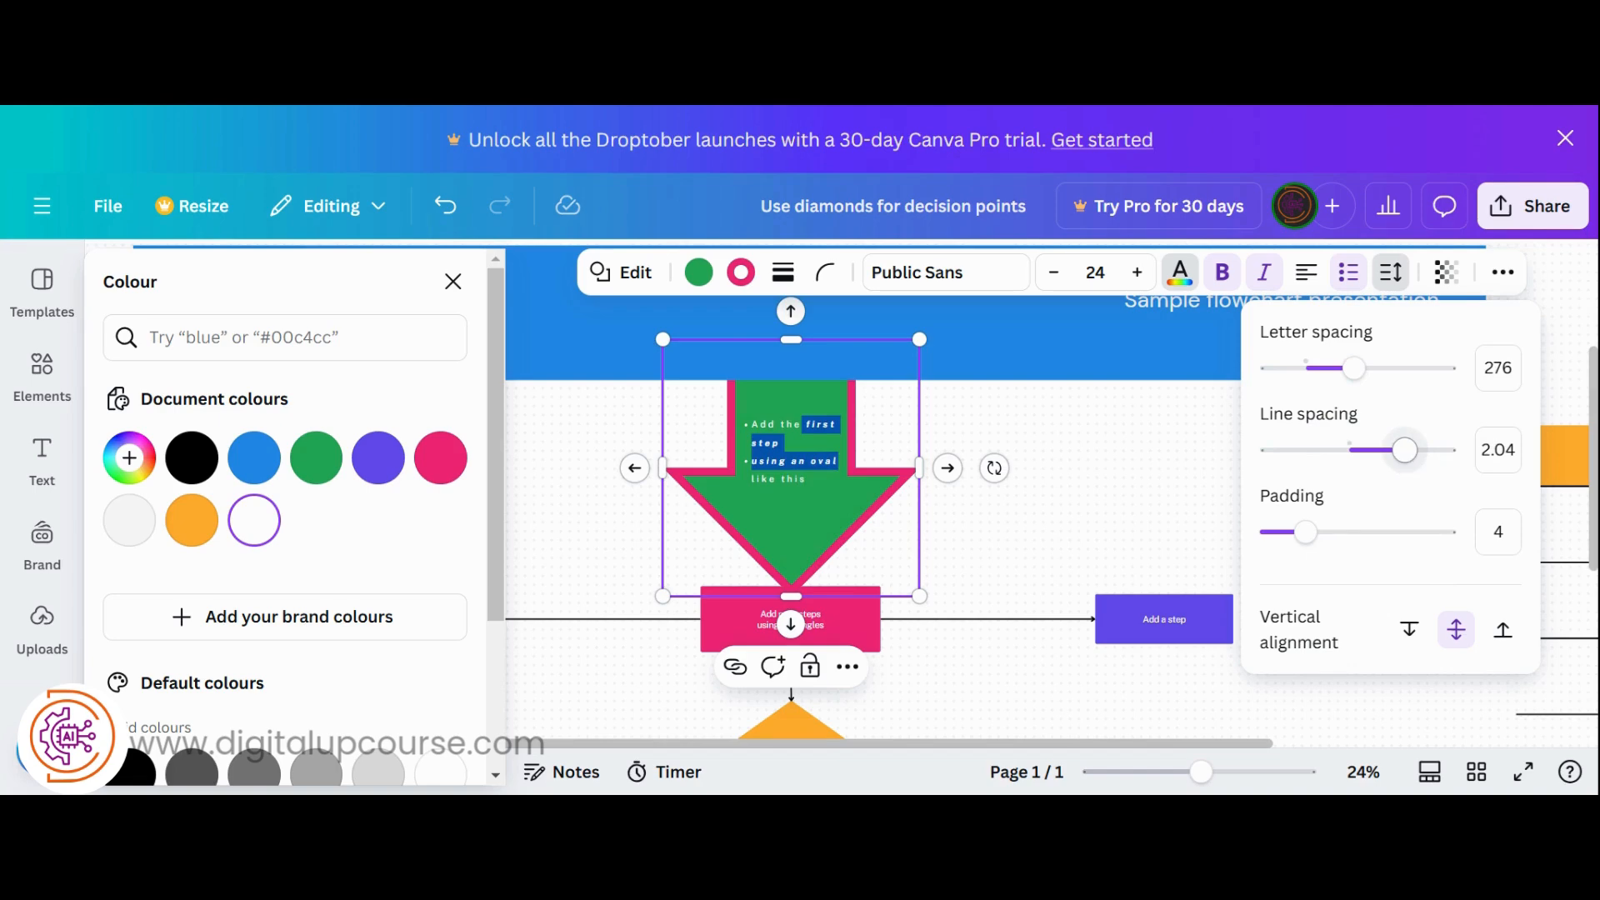
pyautogui.moveTo(1306, 532); pyautogui.dragTo(1343, 546)
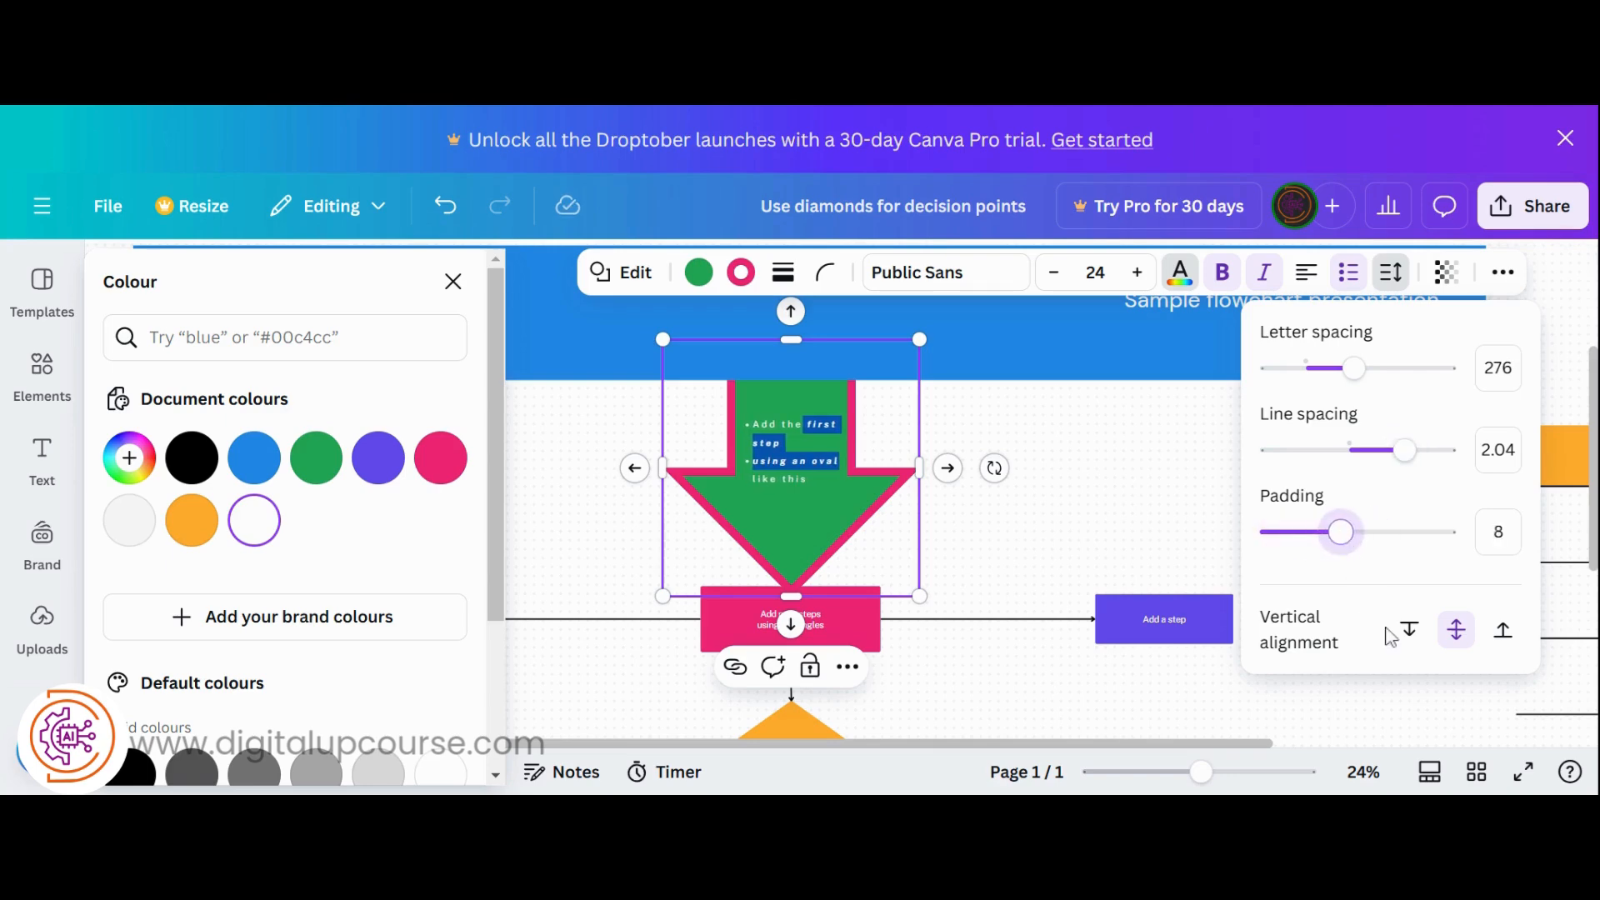
pyautogui.click(1415, 632)
pyautogui.click(1457, 631)
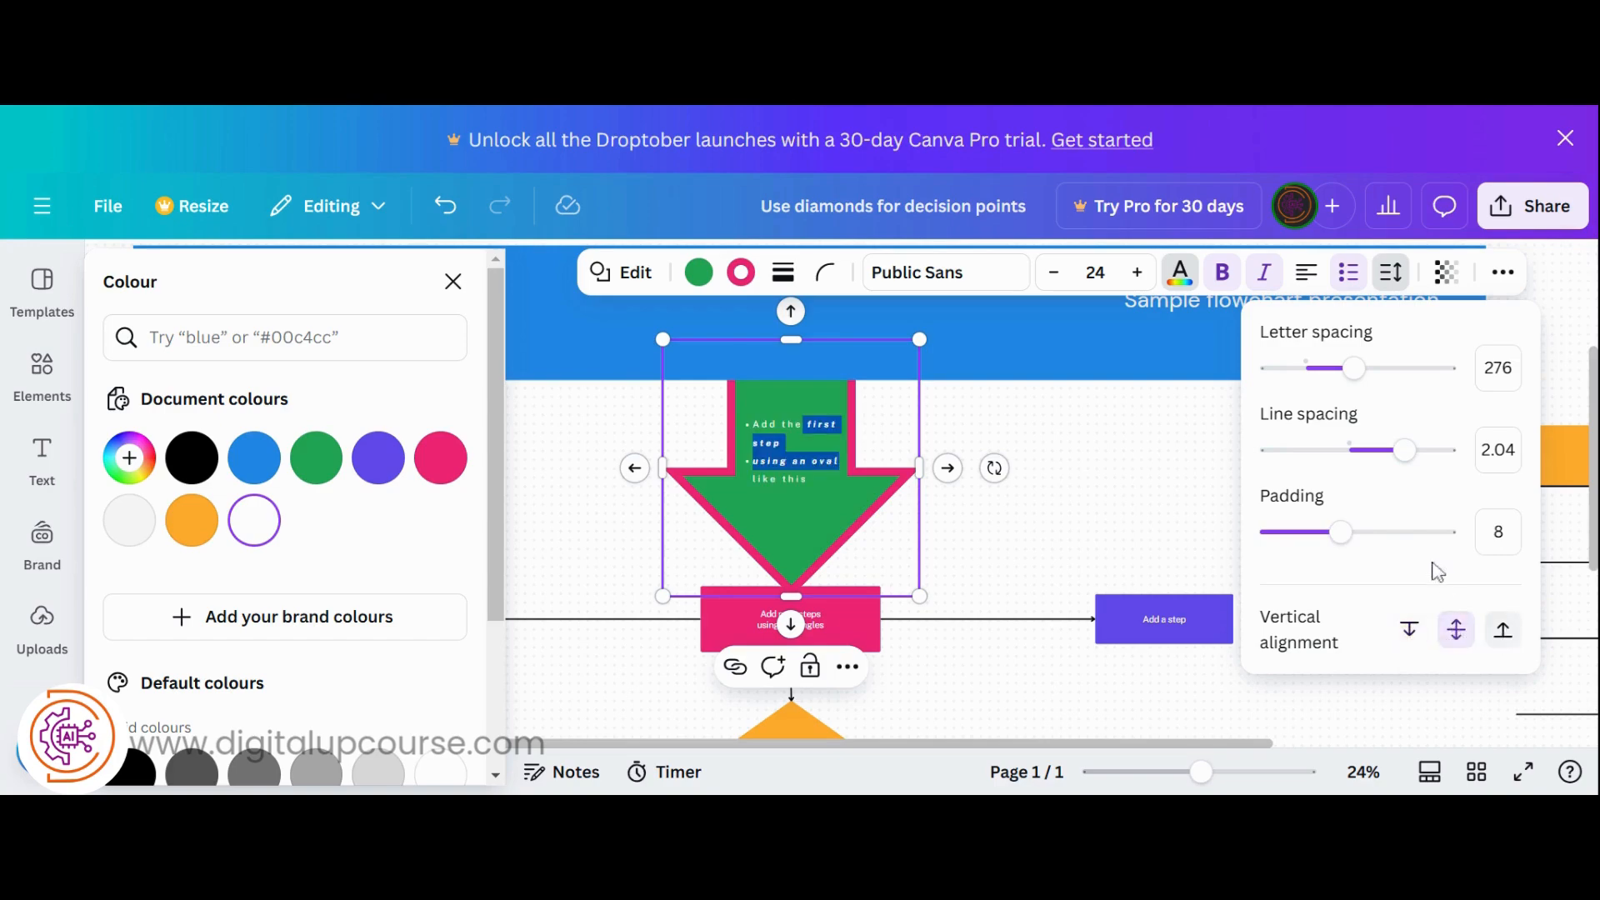
# - Try out the transparency setting on the green arrow, leaving it at 100, and deselect the arrow
pyautogui.click(1448, 283)
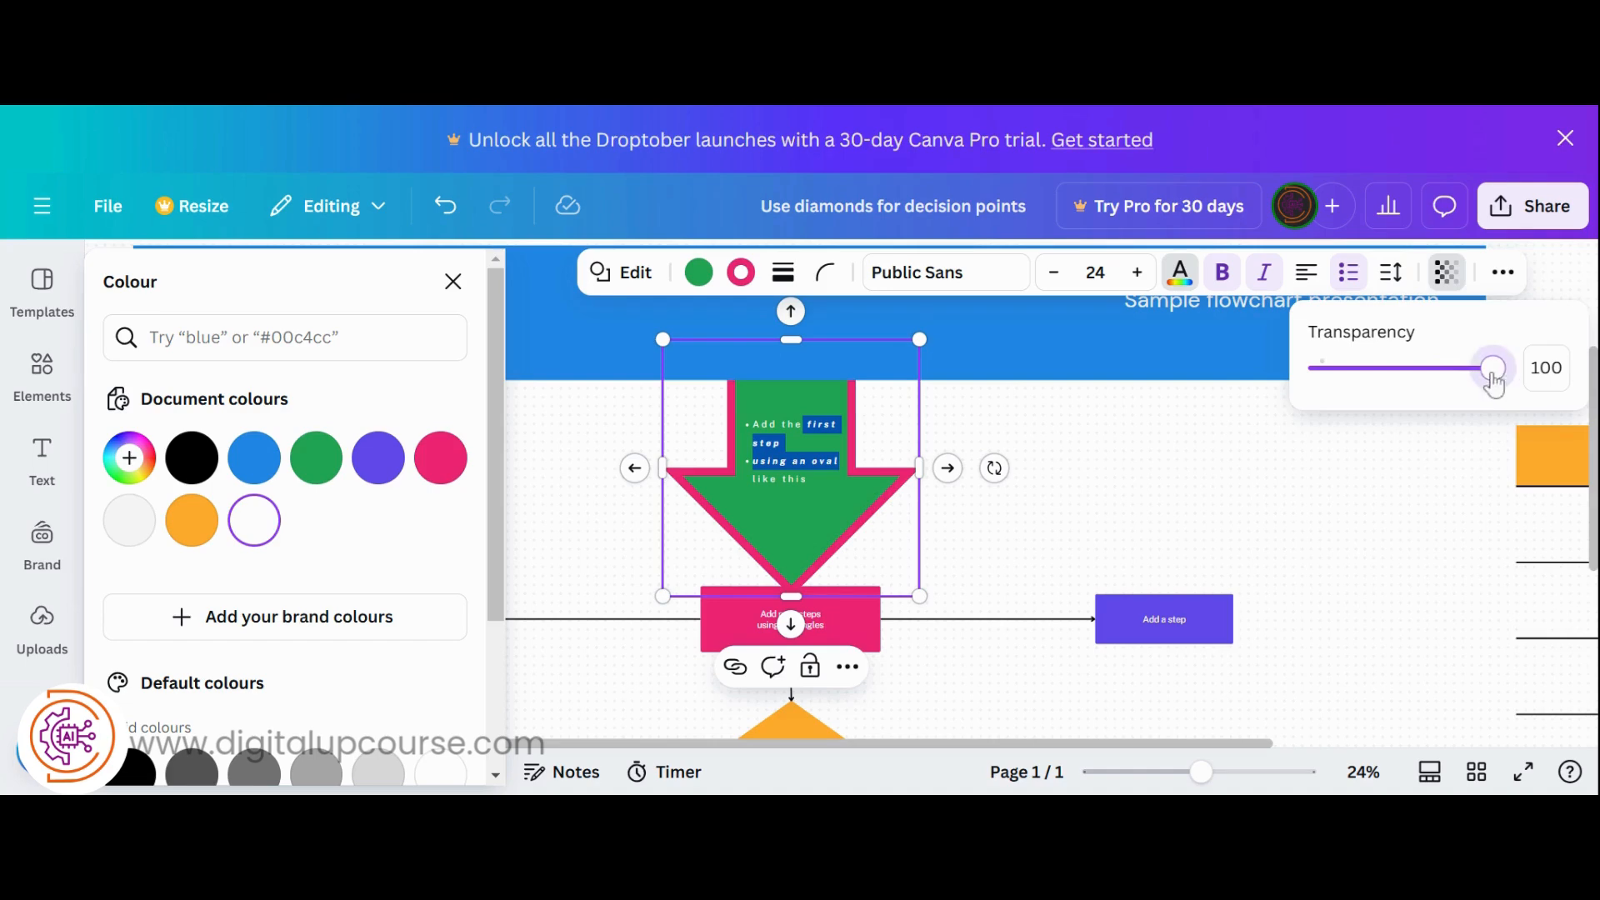
pyautogui.moveTo(1492, 368); pyautogui.dragTo(1533, 405)
pyautogui.click(1505, 282)
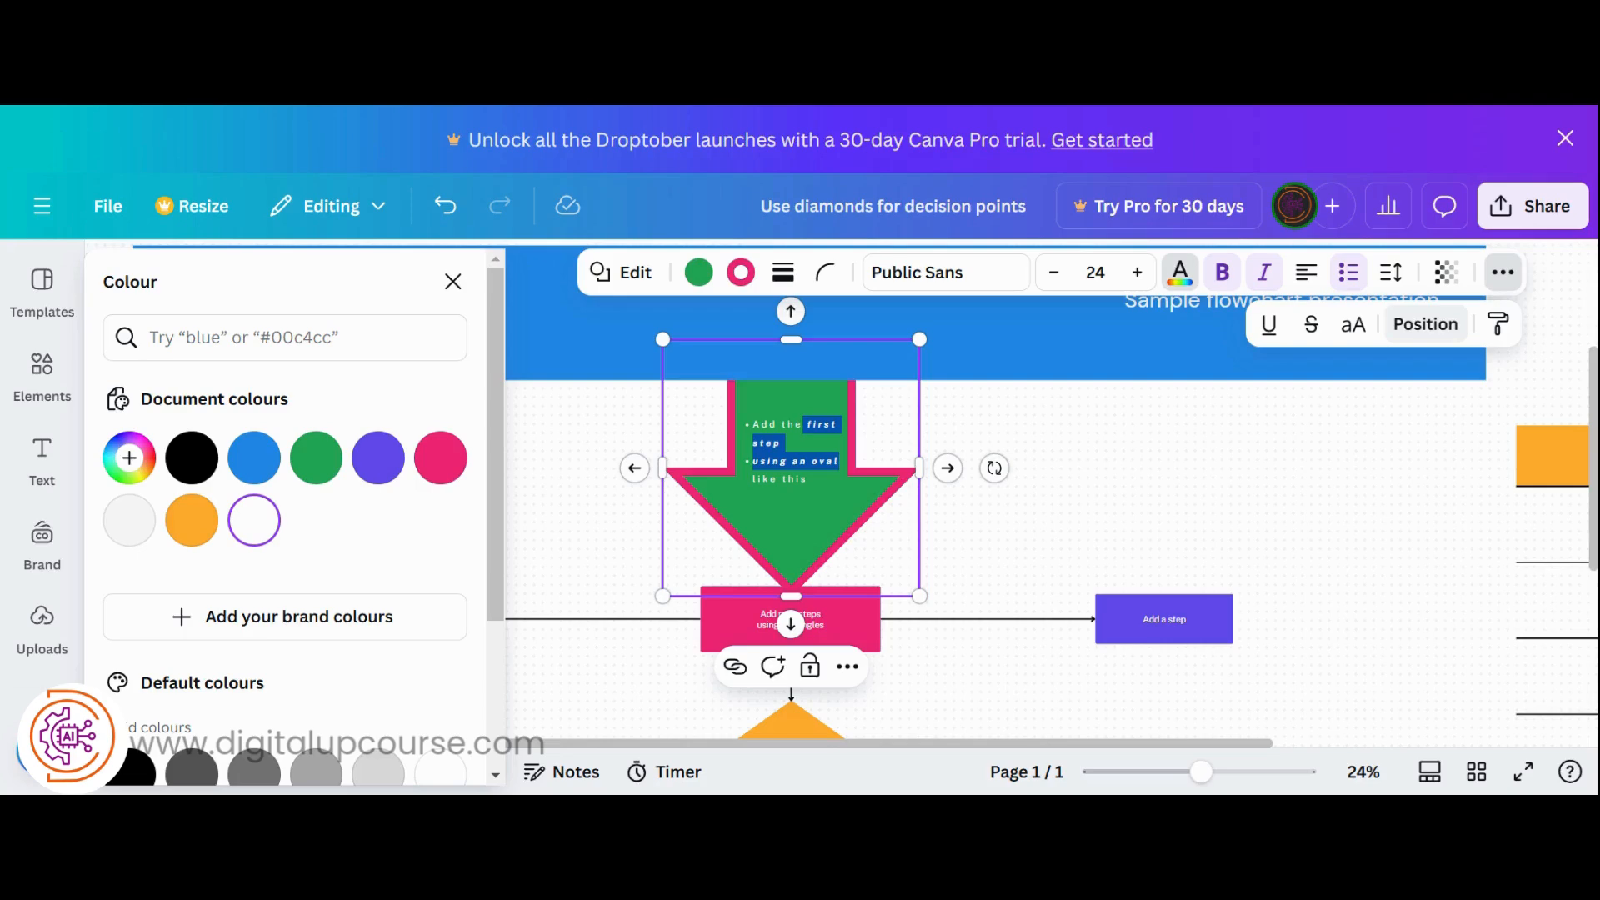
pyautogui.click(1116, 446)
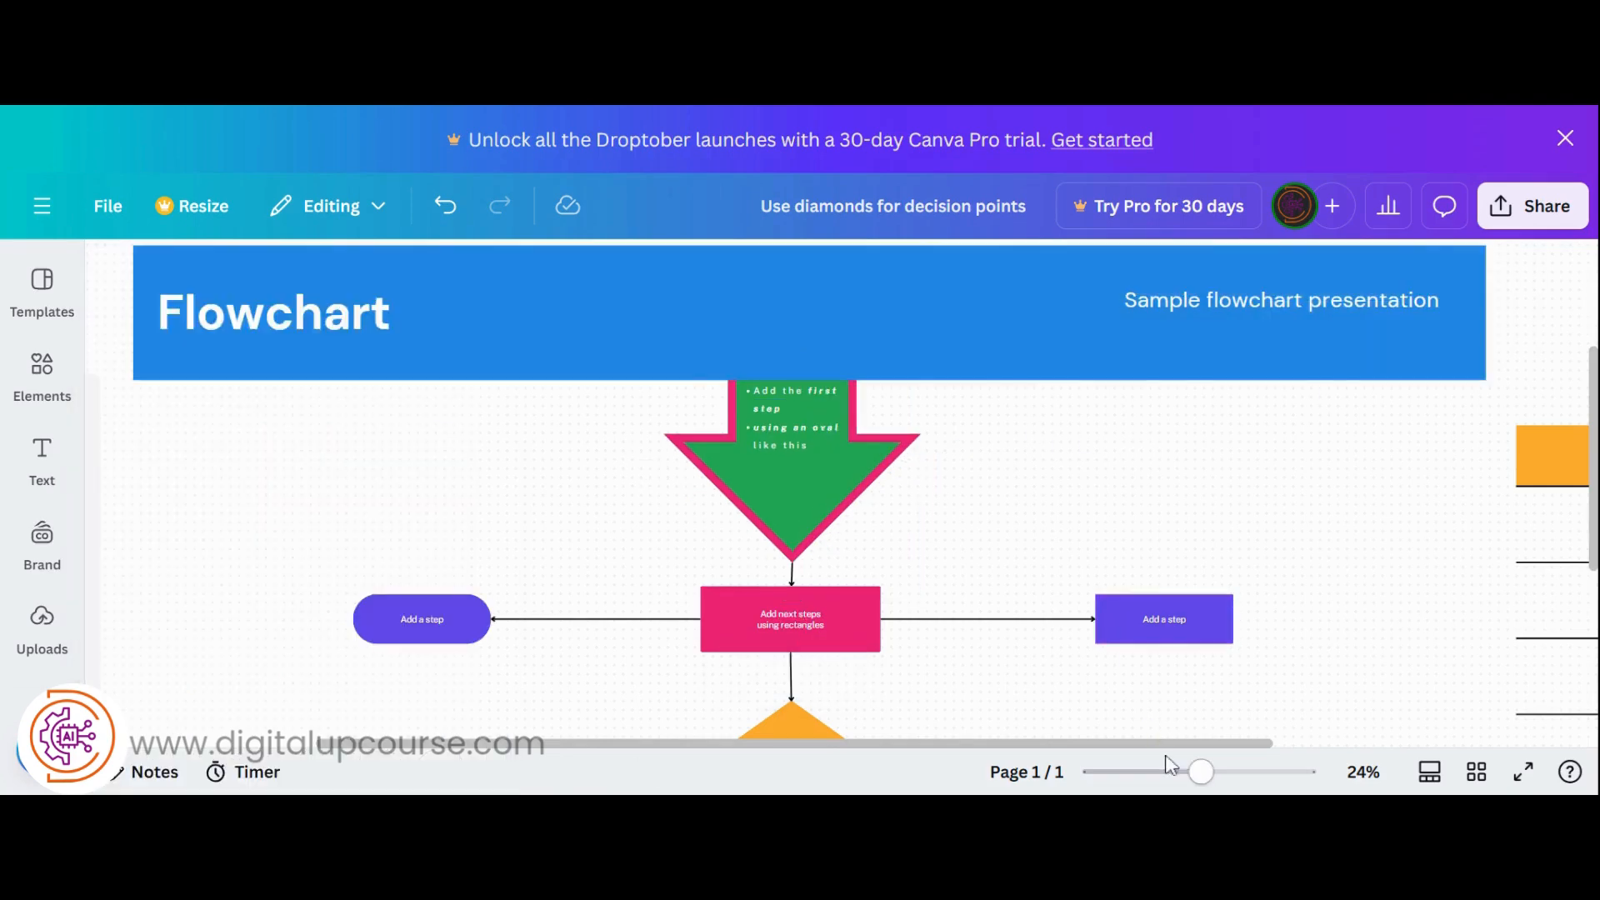
# - Move the bottom orange sticky note above the flowchart's rounded purple box, and the pink one above the left end of the Flowchart banner
pyautogui.moveTo(1200, 772)
pyautogui.mouseDown()
pyautogui.moveTo(1144, 772)
pyautogui.moveTo(1179, 773)
pyautogui.mouseUp()
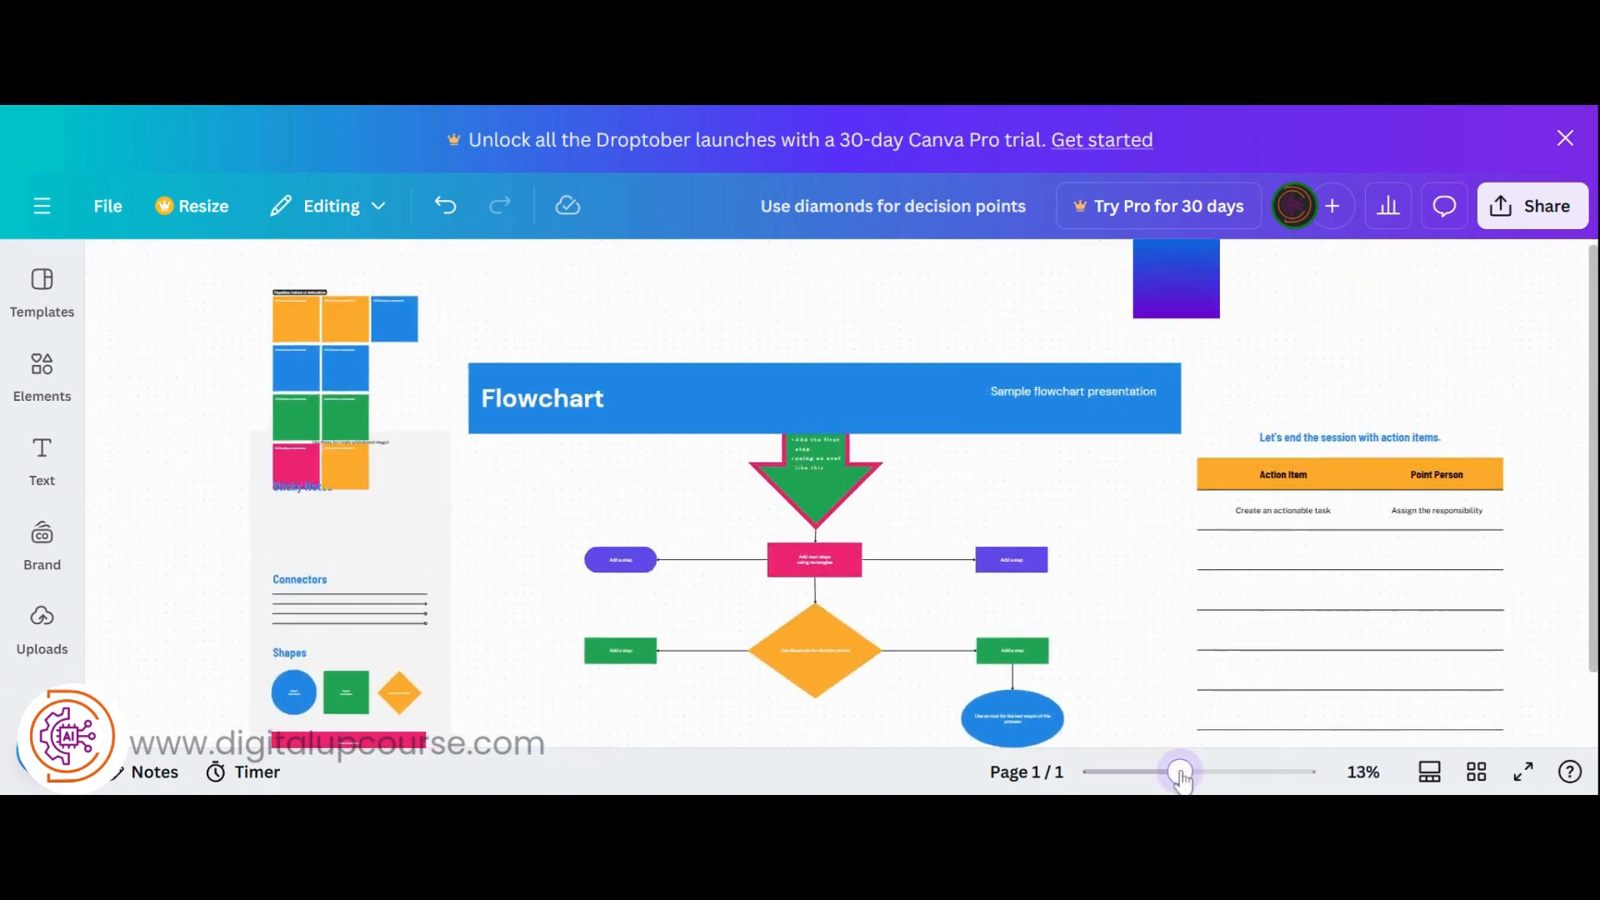
pyautogui.click(1289, 567)
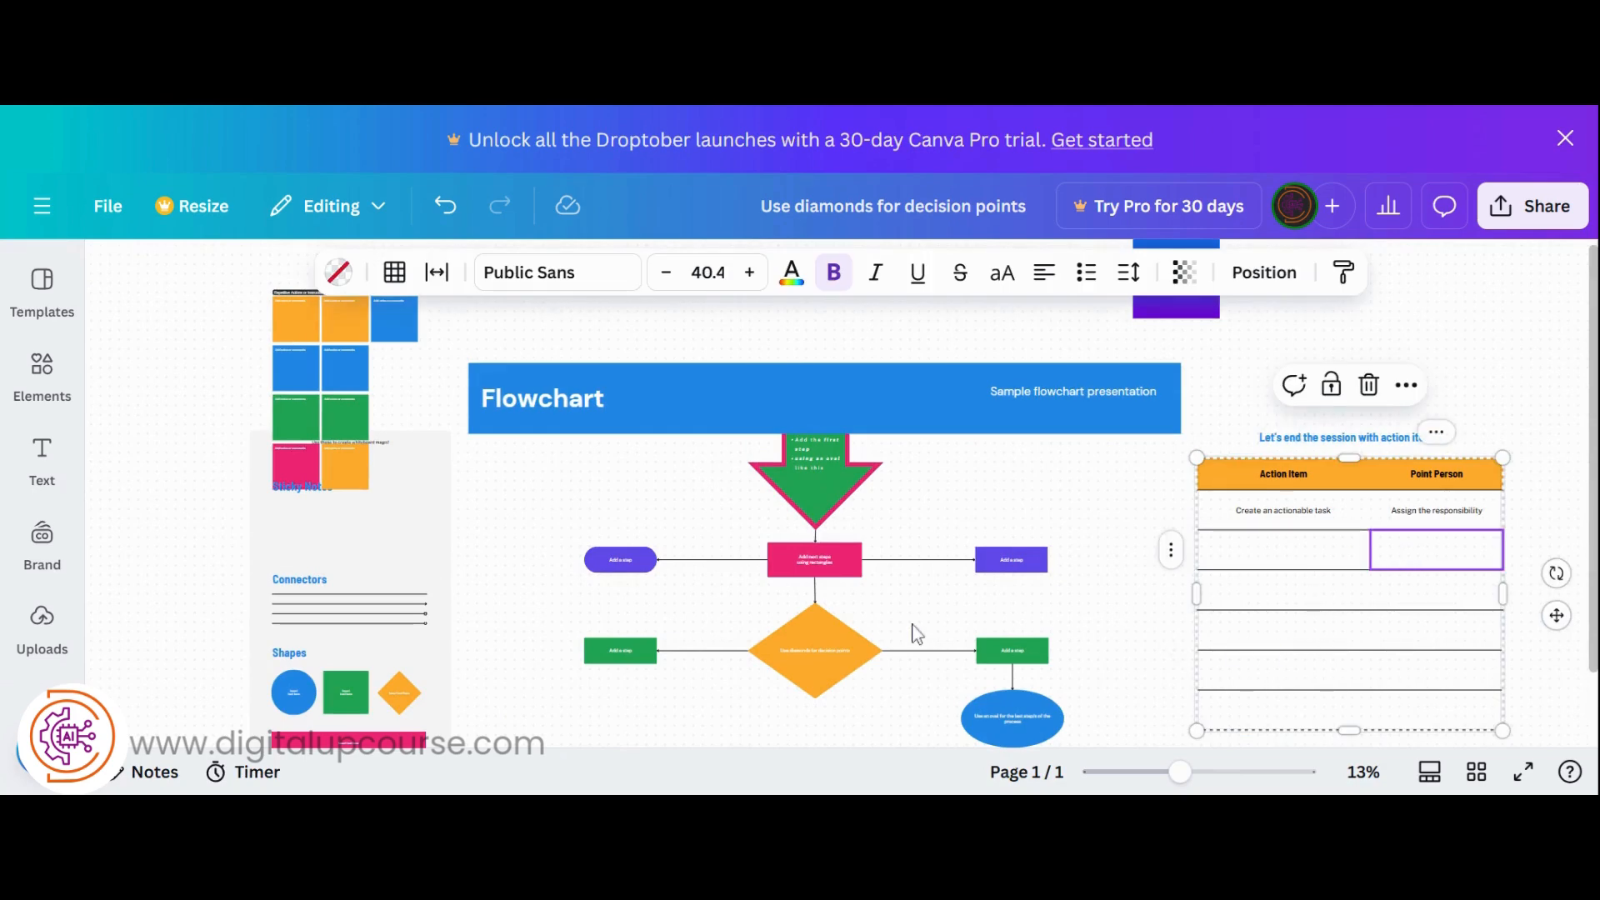
pyautogui.moveTo(346, 472); pyautogui.dragTo(561, 519)
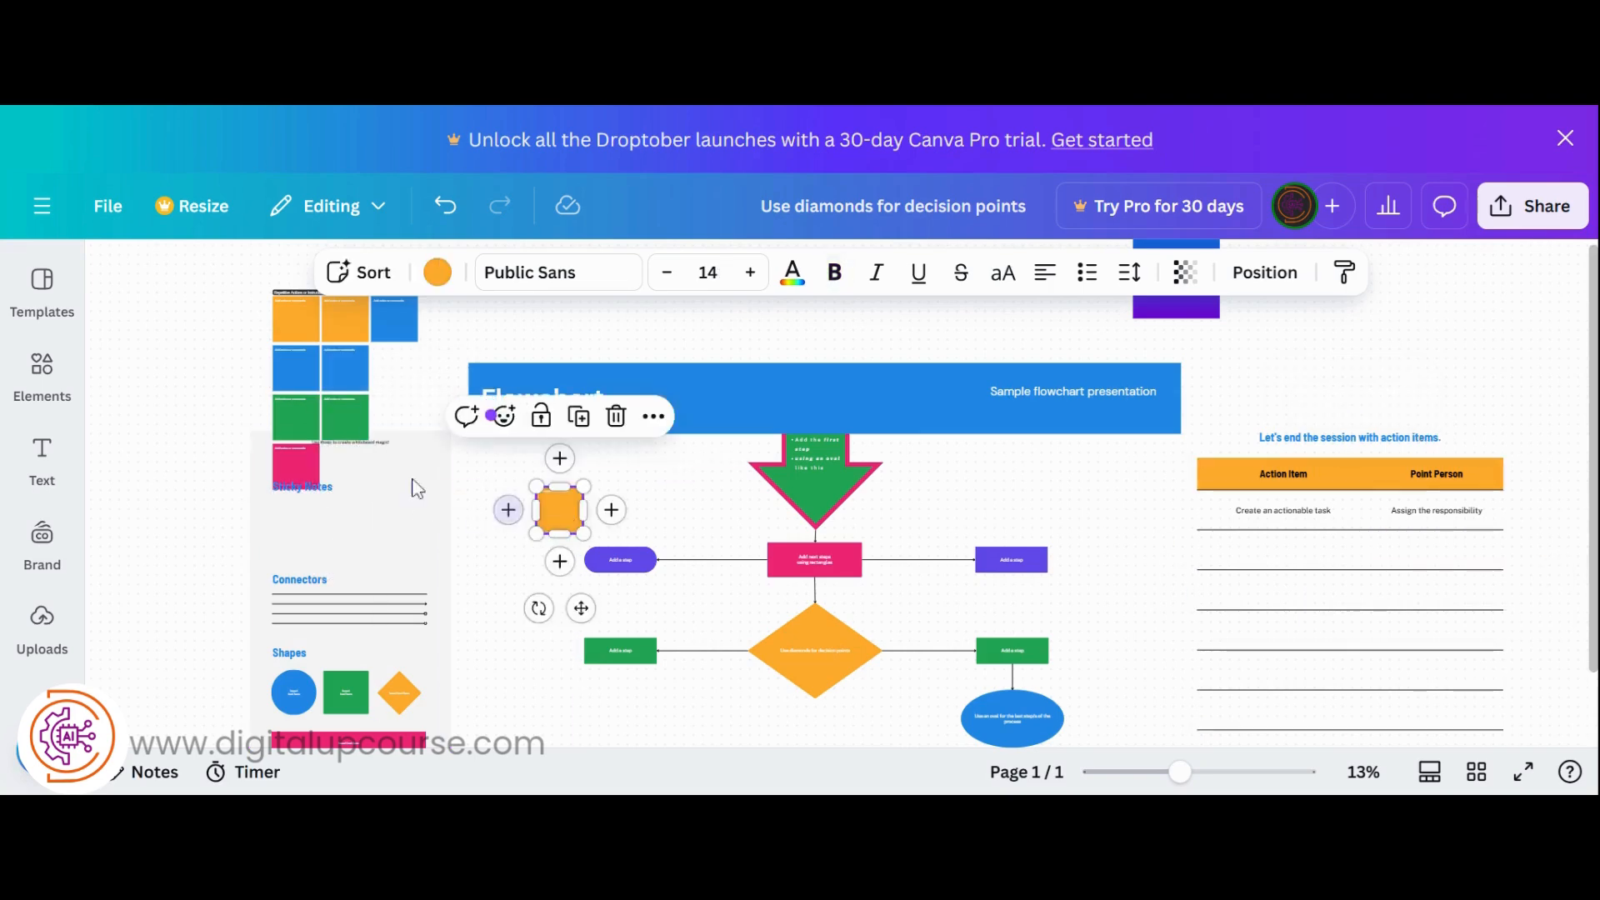
pyautogui.click(296, 464)
pyautogui.moveTo(296, 463); pyautogui.dragTo(473, 329)
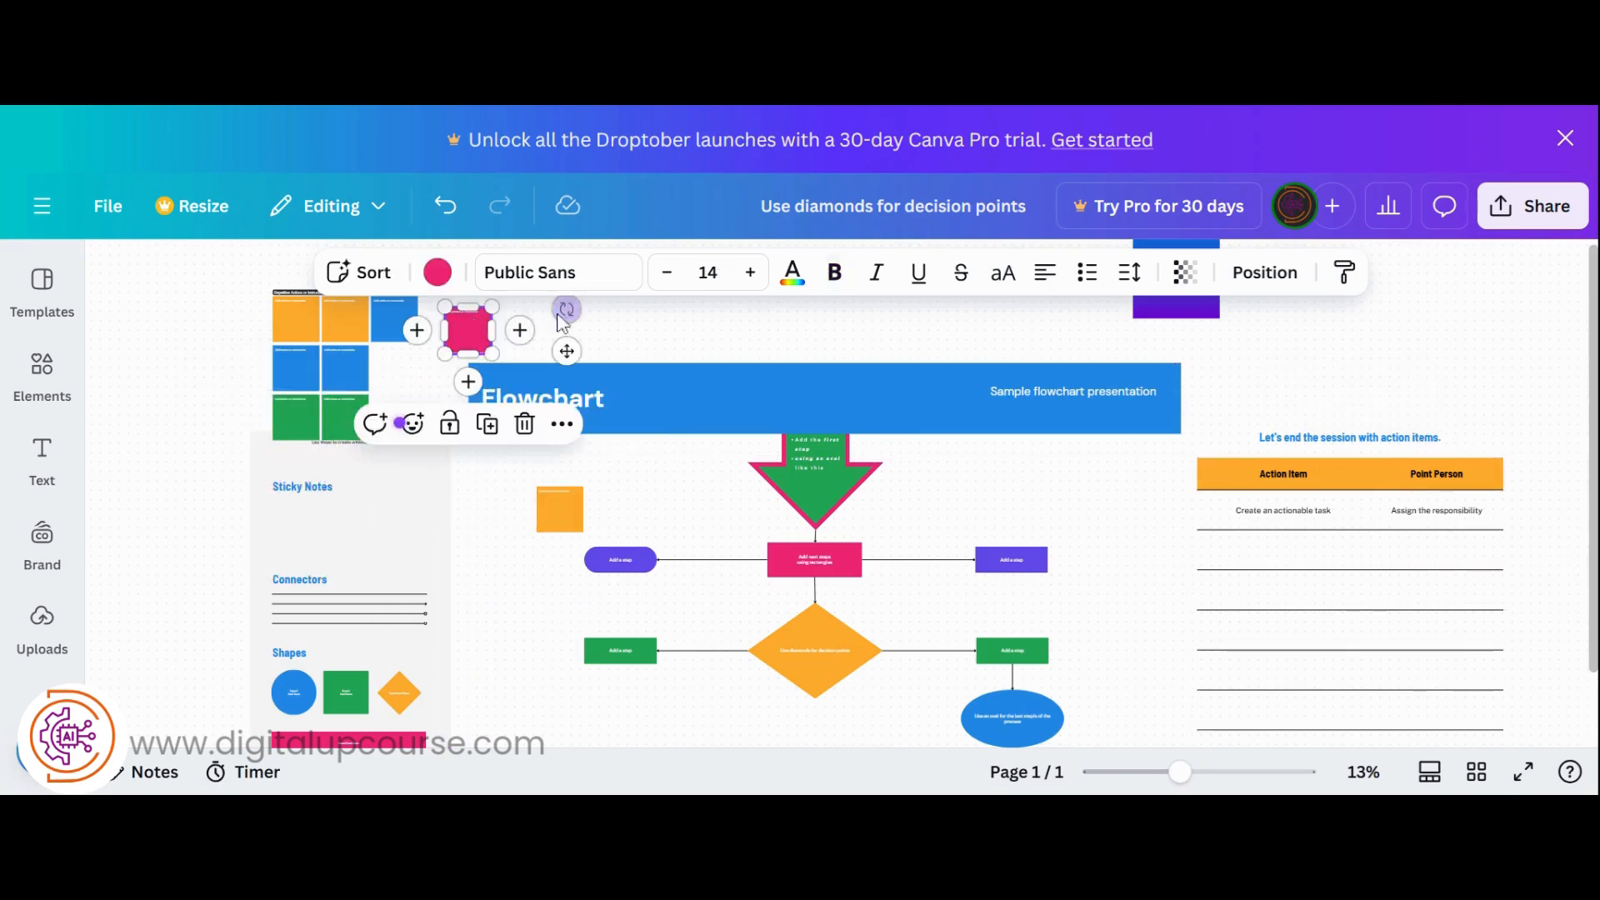
# - Open the design's sharing options and bring up the full list of ways to publish it
pyautogui.click(1507, 215)
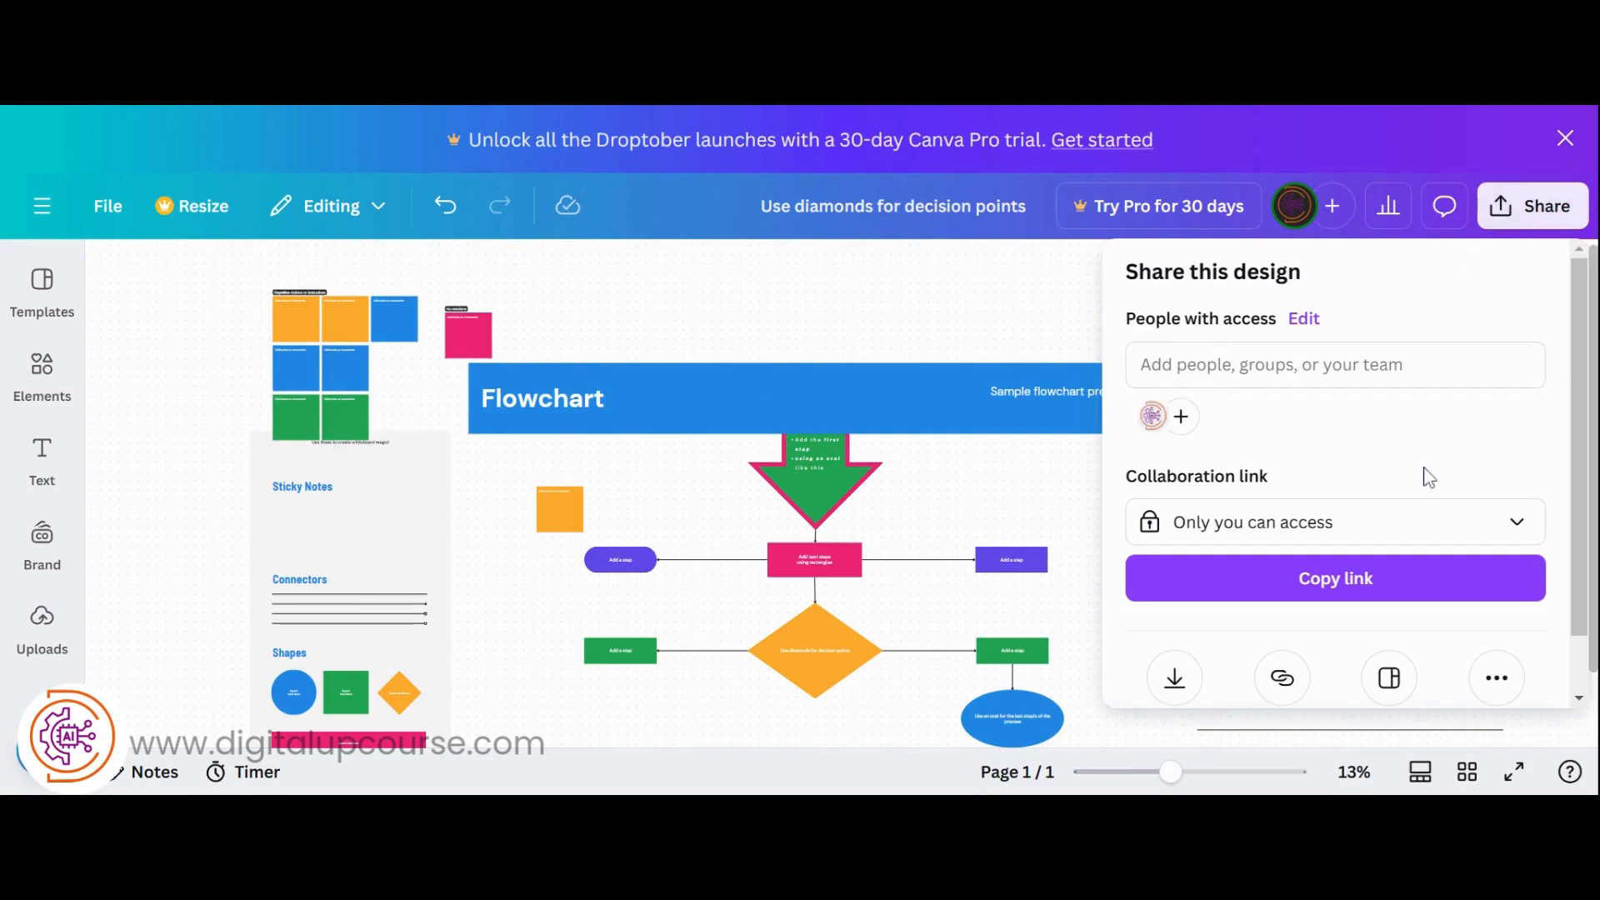
pyautogui.click(1592, 465)
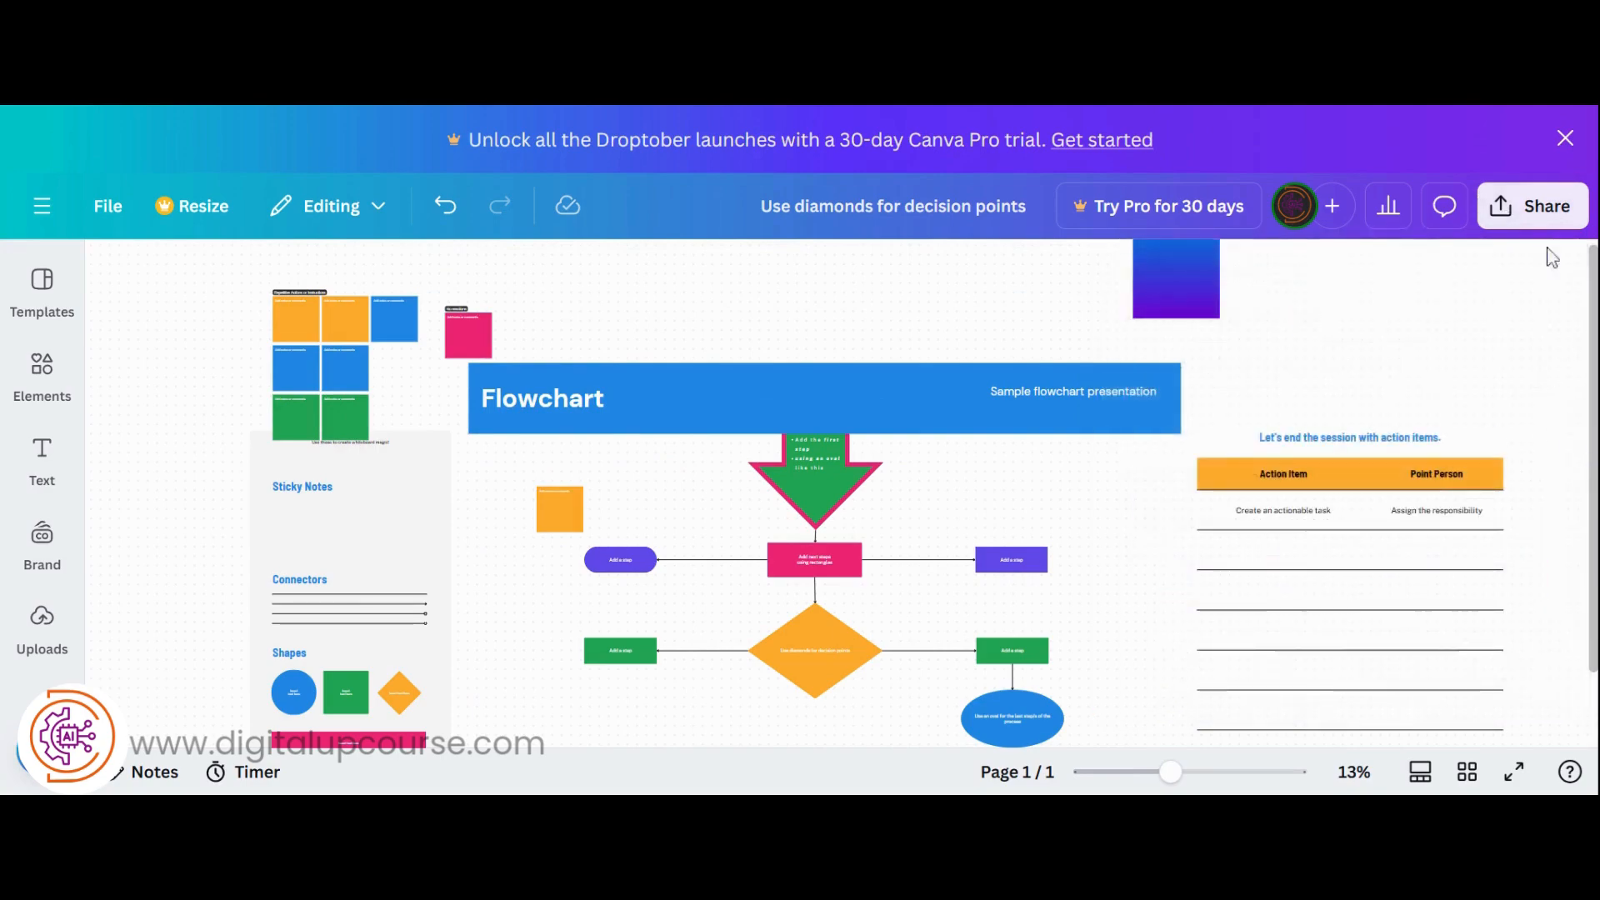
pyautogui.click(1546, 222)
pyautogui.scroll(-2, 1578, 314)
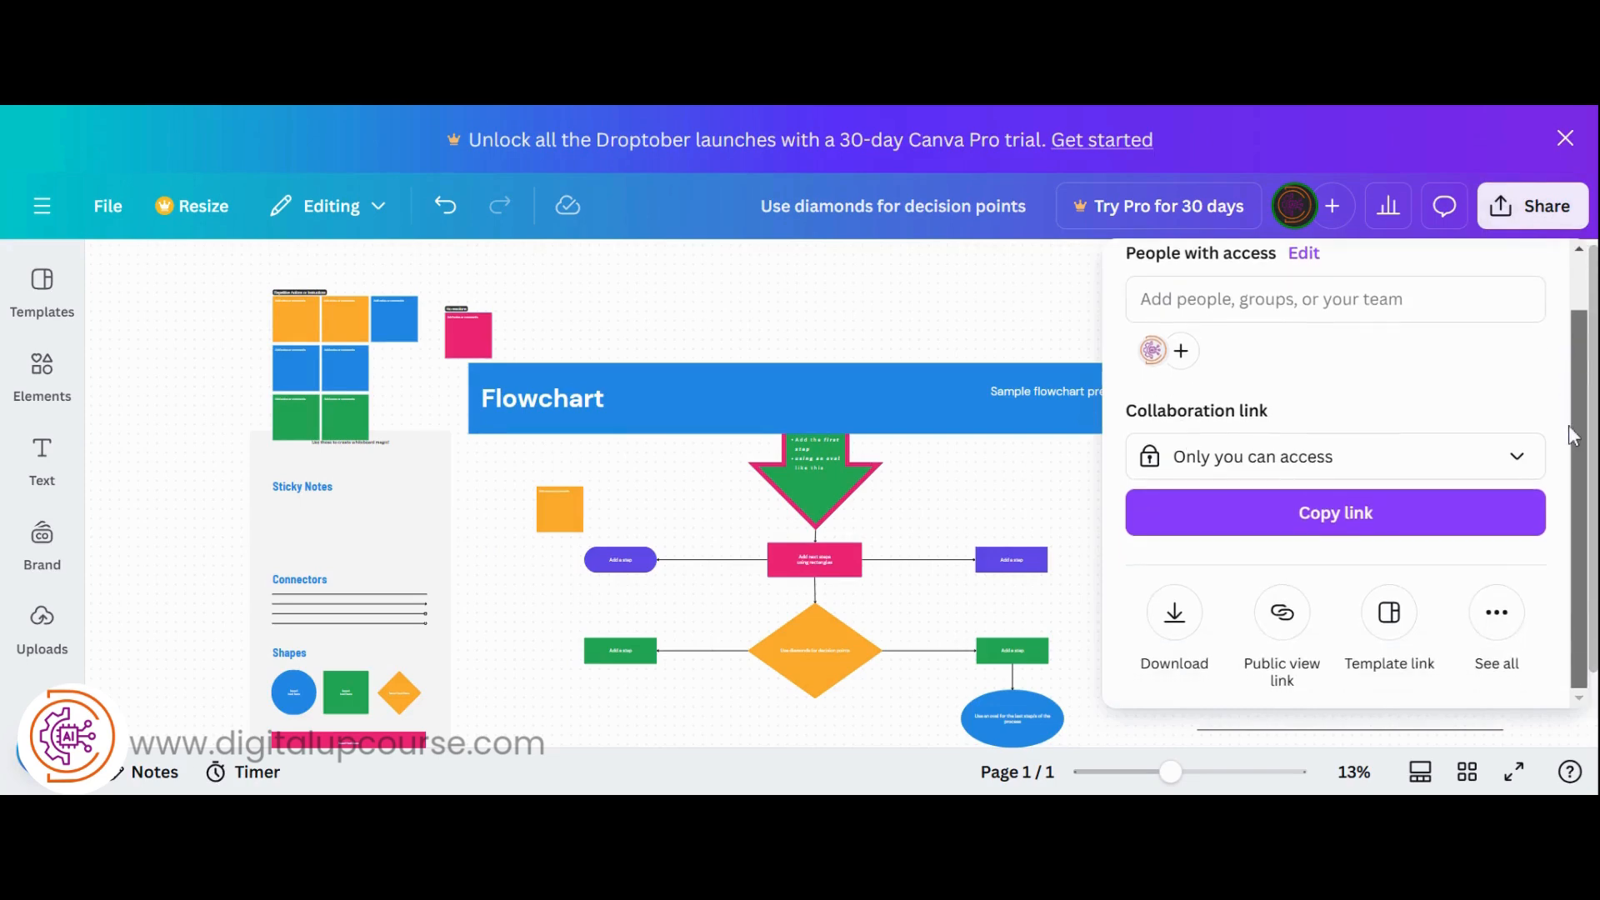
pyautogui.click(1496, 613)
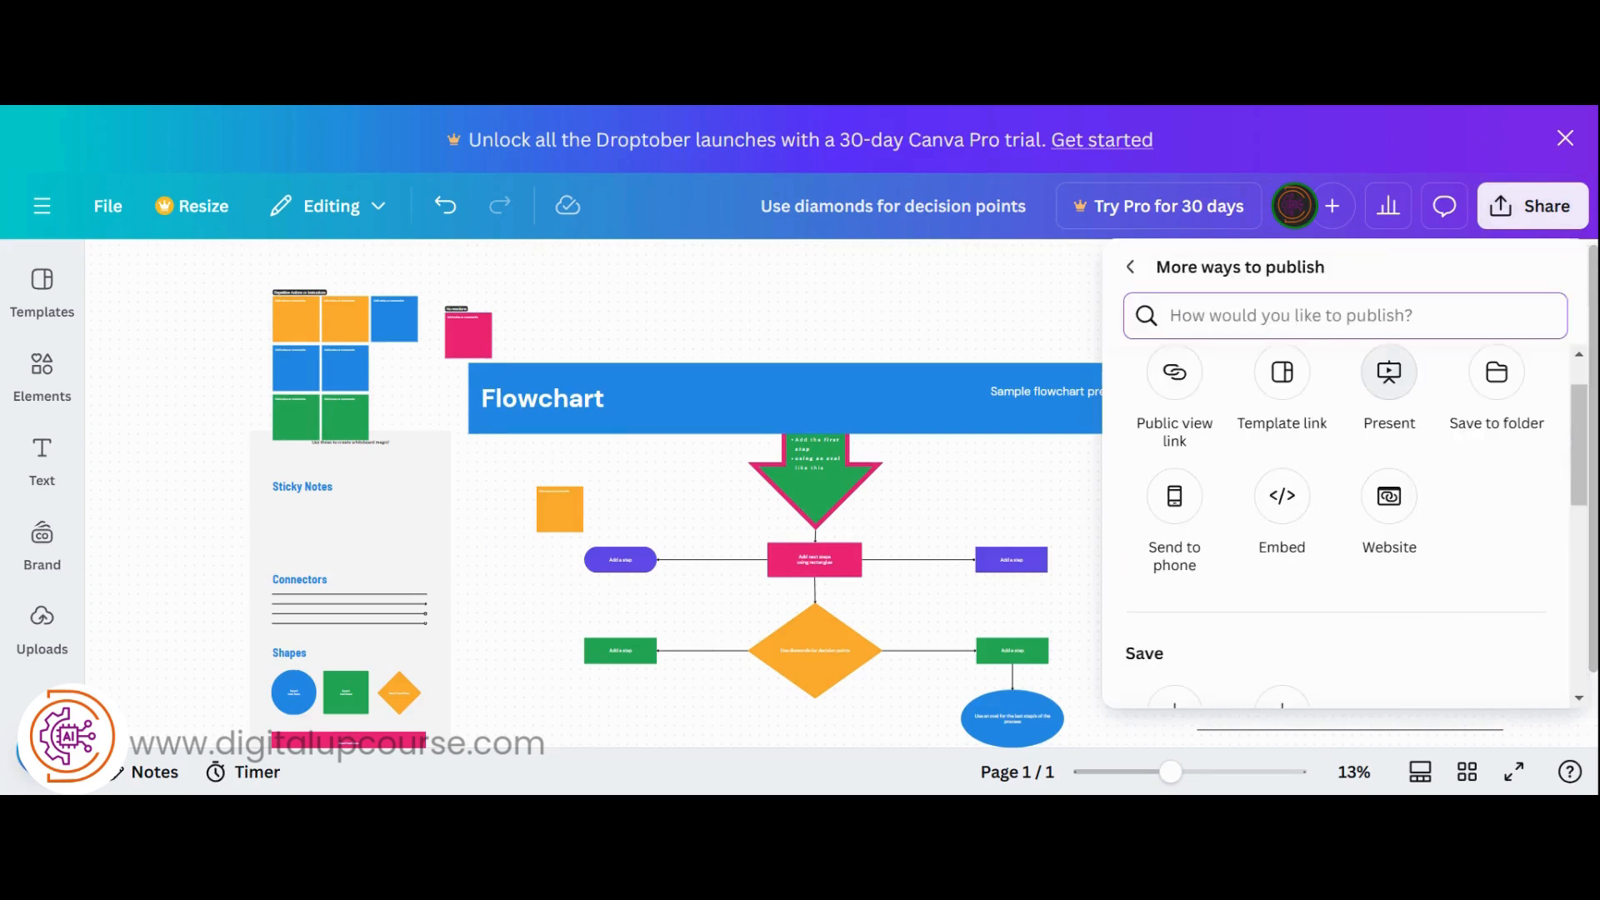